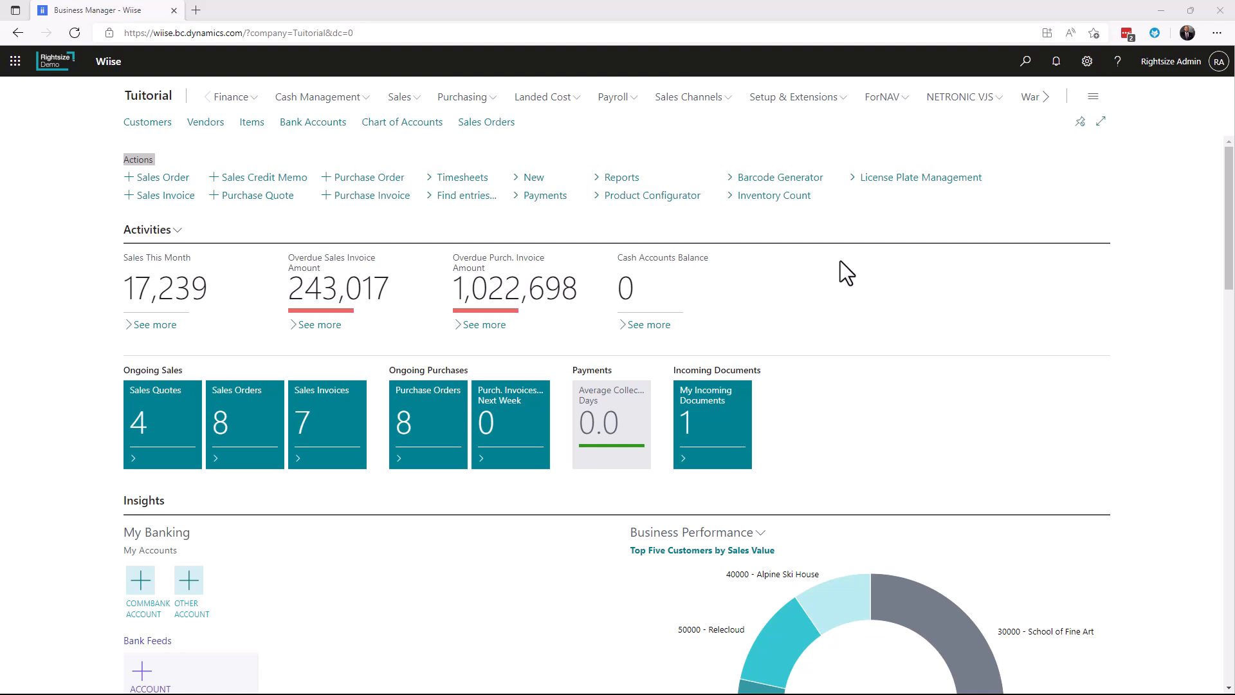
Search for the Dimensions page, open it, and view the dimension values set up for PRODUCT TYPE
left_click(1027, 64)
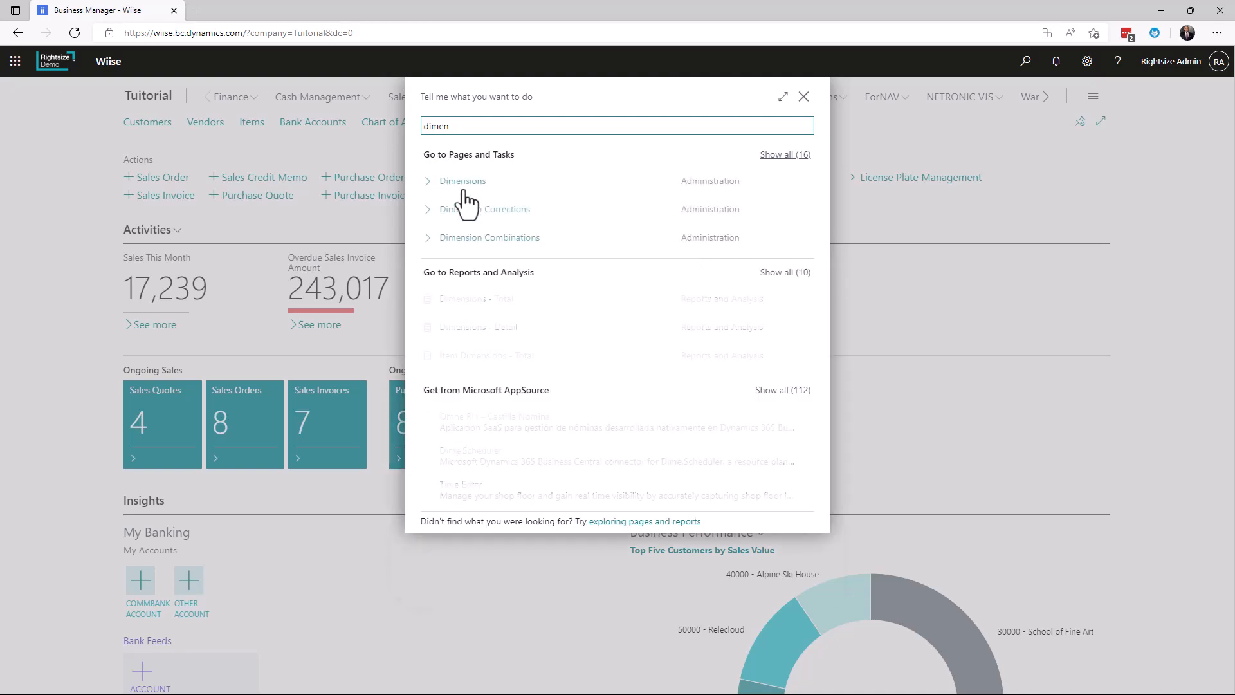
left_click(460, 187)
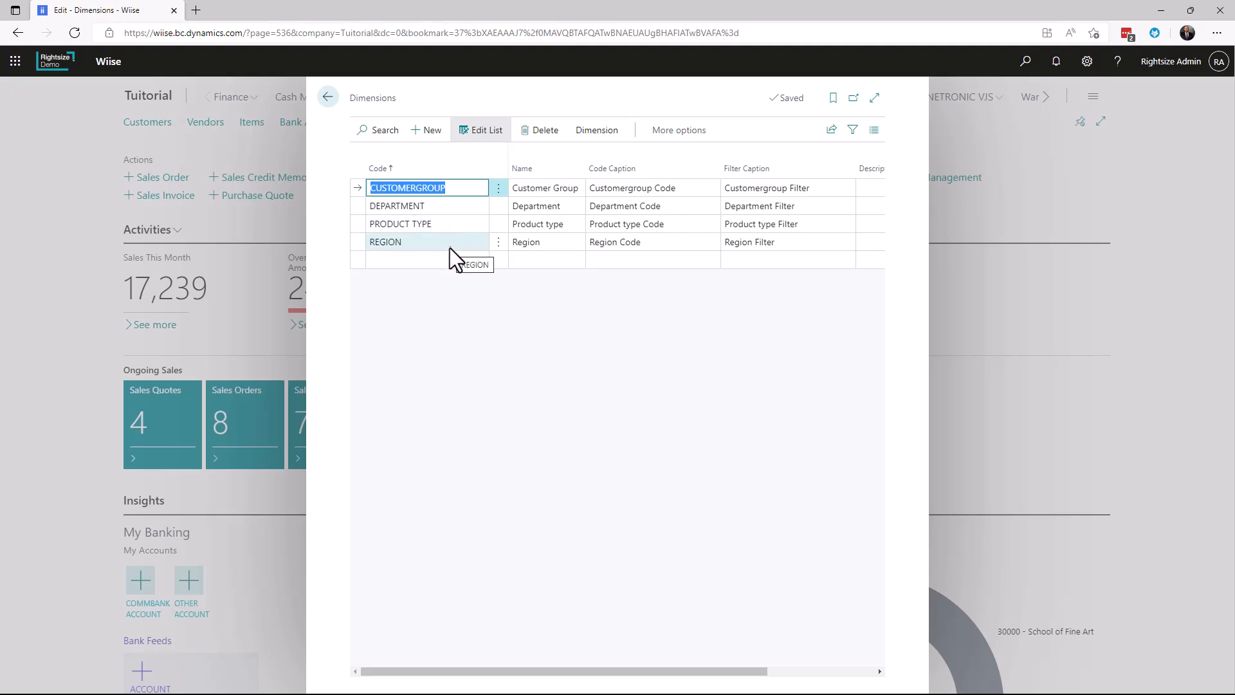
left_click(458, 222)
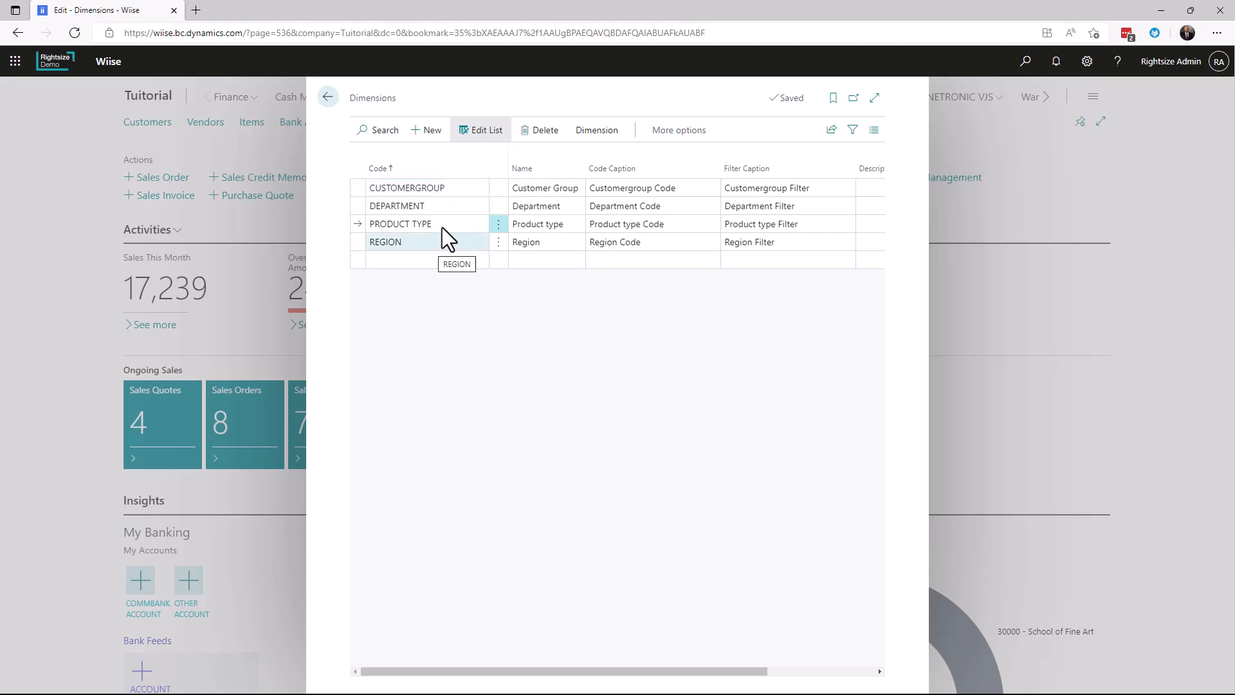
left_click(604, 134)
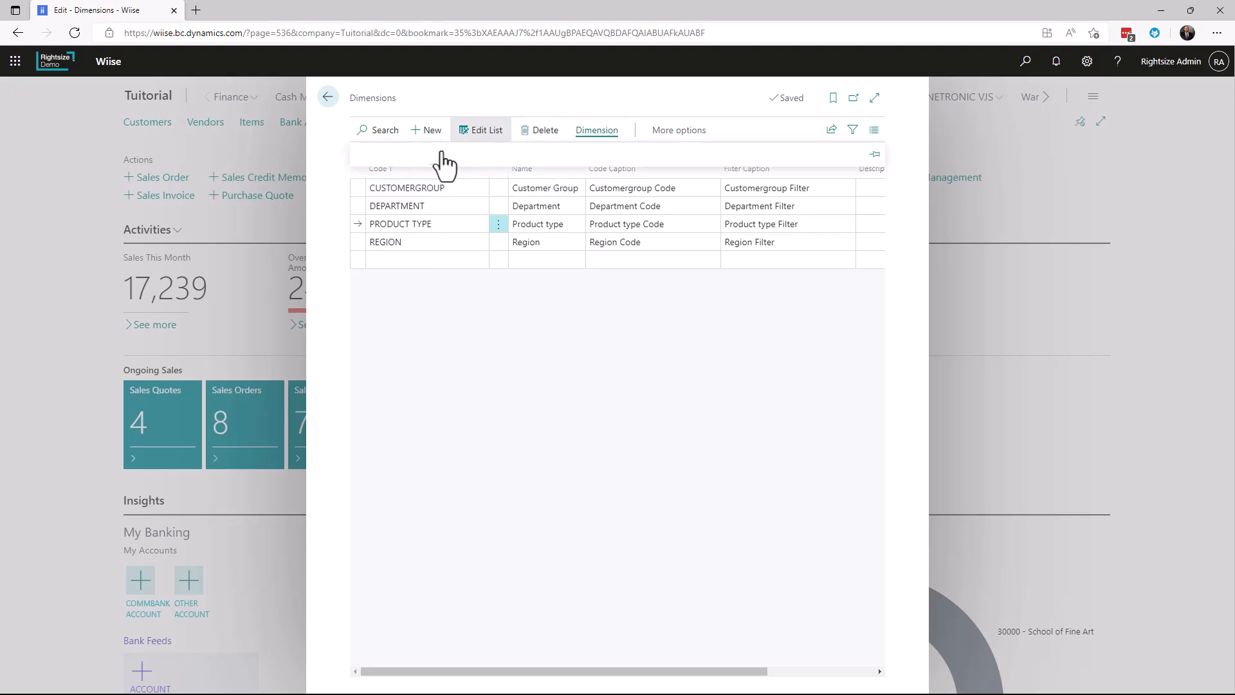
left_click(379, 159)
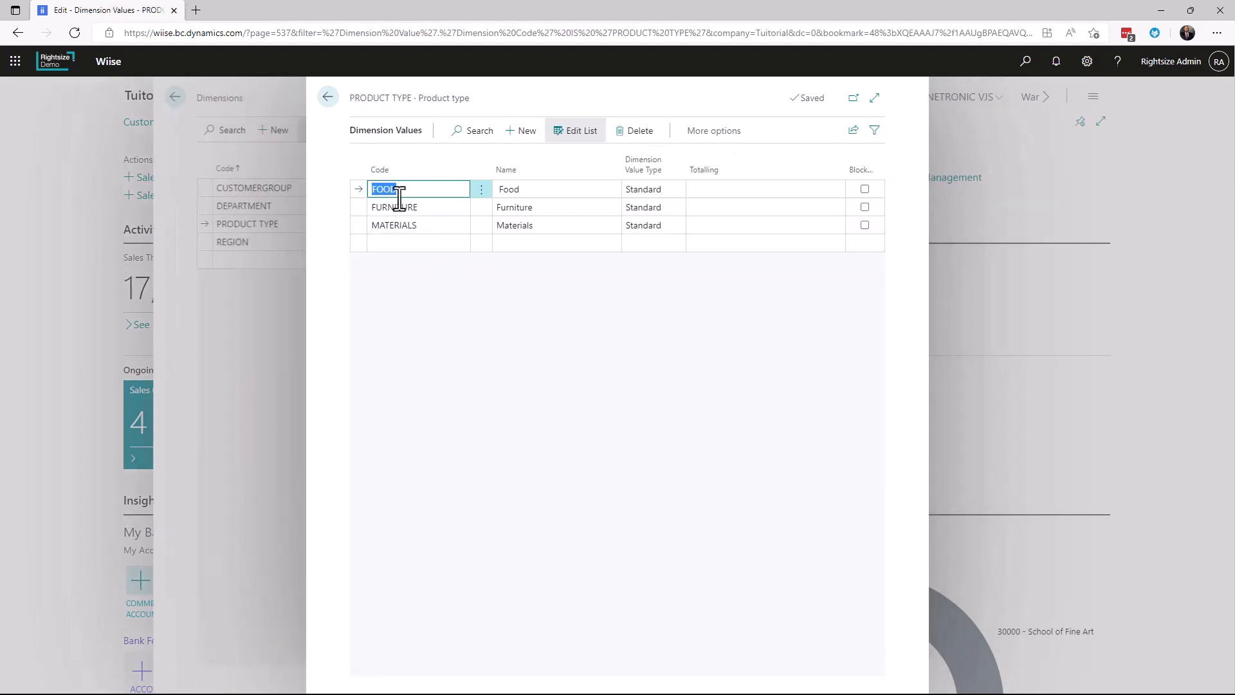
left_click(328, 98)
View the dimension values set up for REGION and return to the home page
left_click(497, 242)
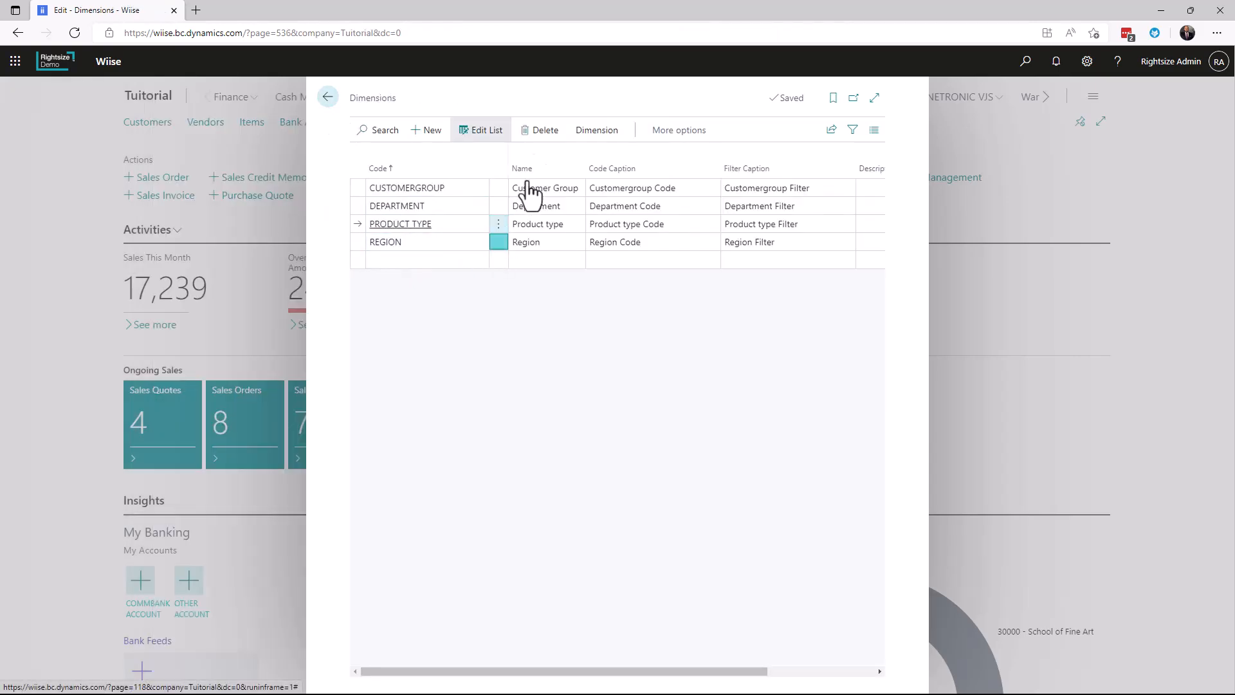
left_click(592, 135)
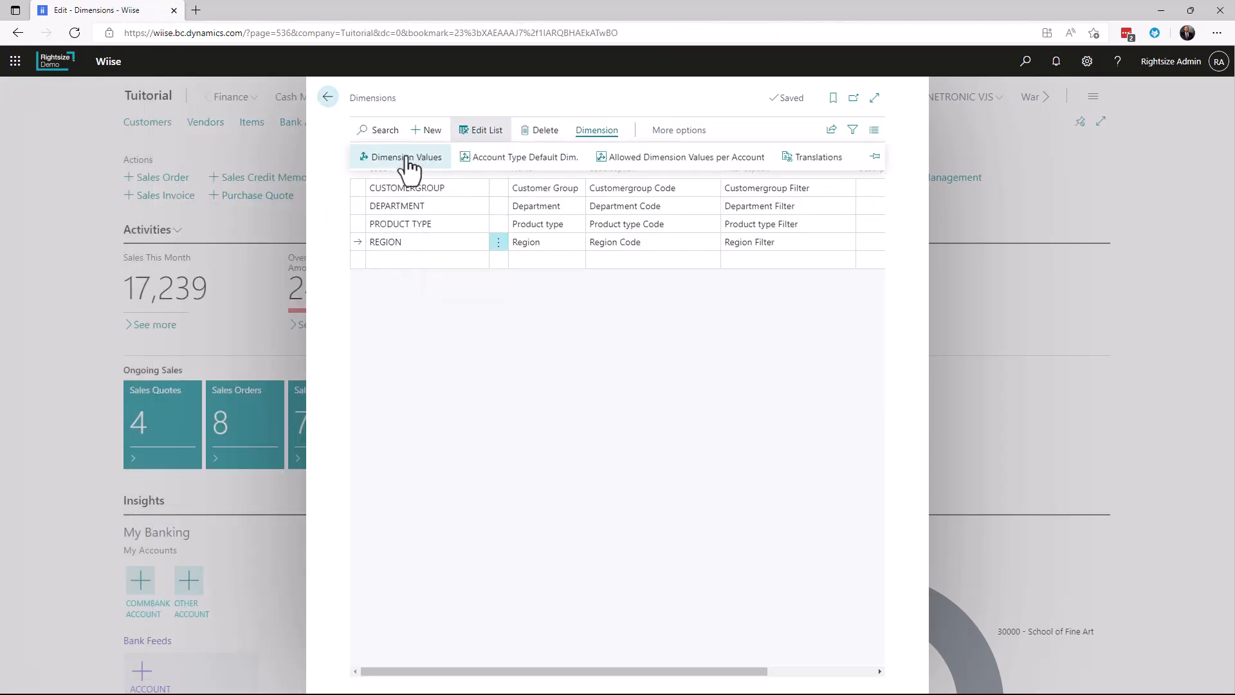
left_click(408, 161)
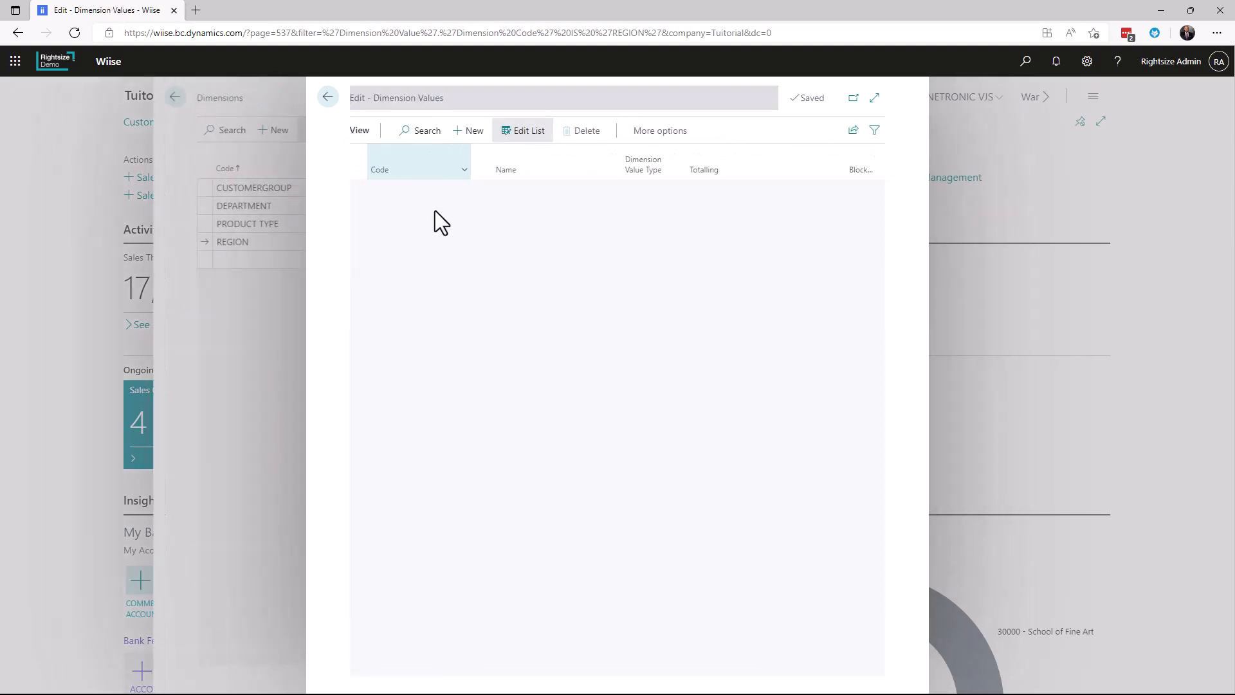
left_click(328, 97)
left_click(329, 97)
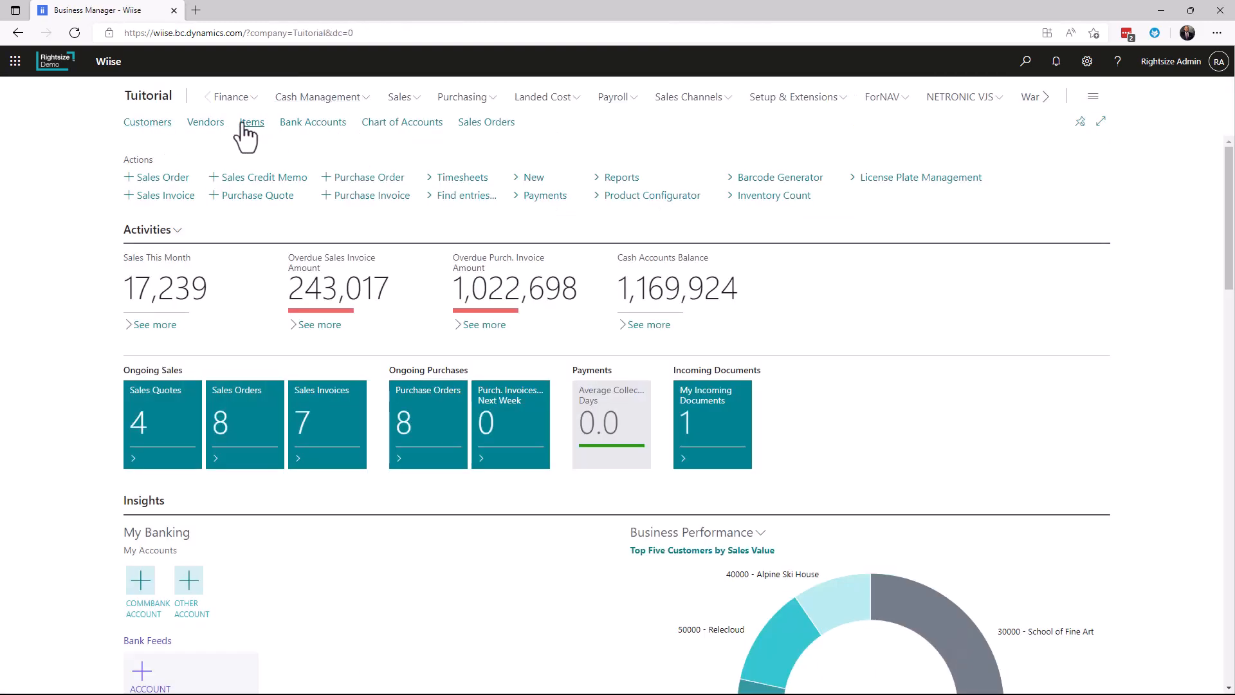
Open the customer card for Relecloud from the Customers list and display its default dimensions
left_click(143, 137)
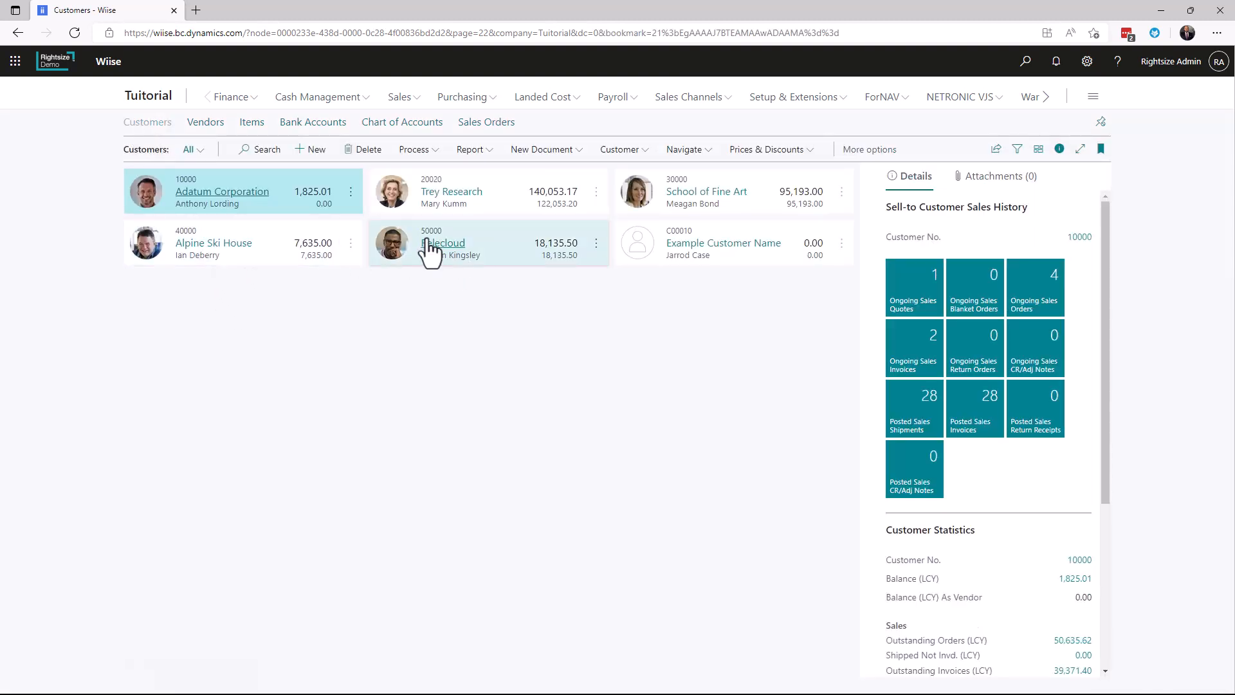
left_click(451, 264)
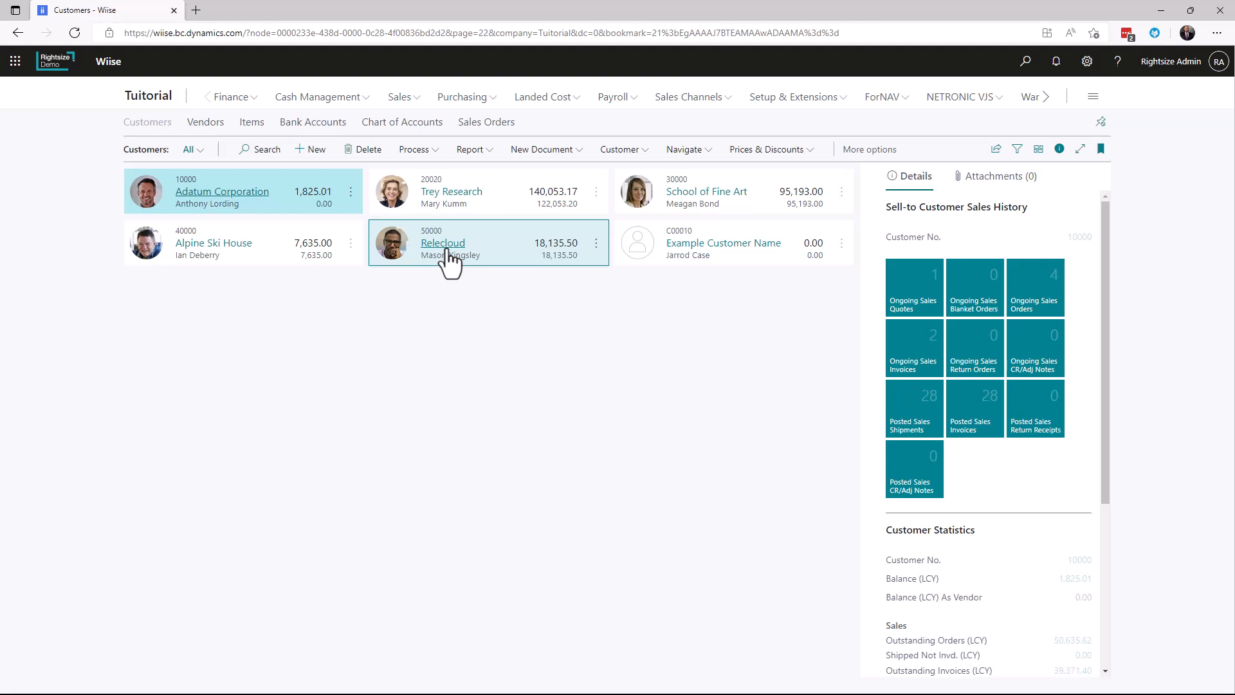
left_click(448, 250)
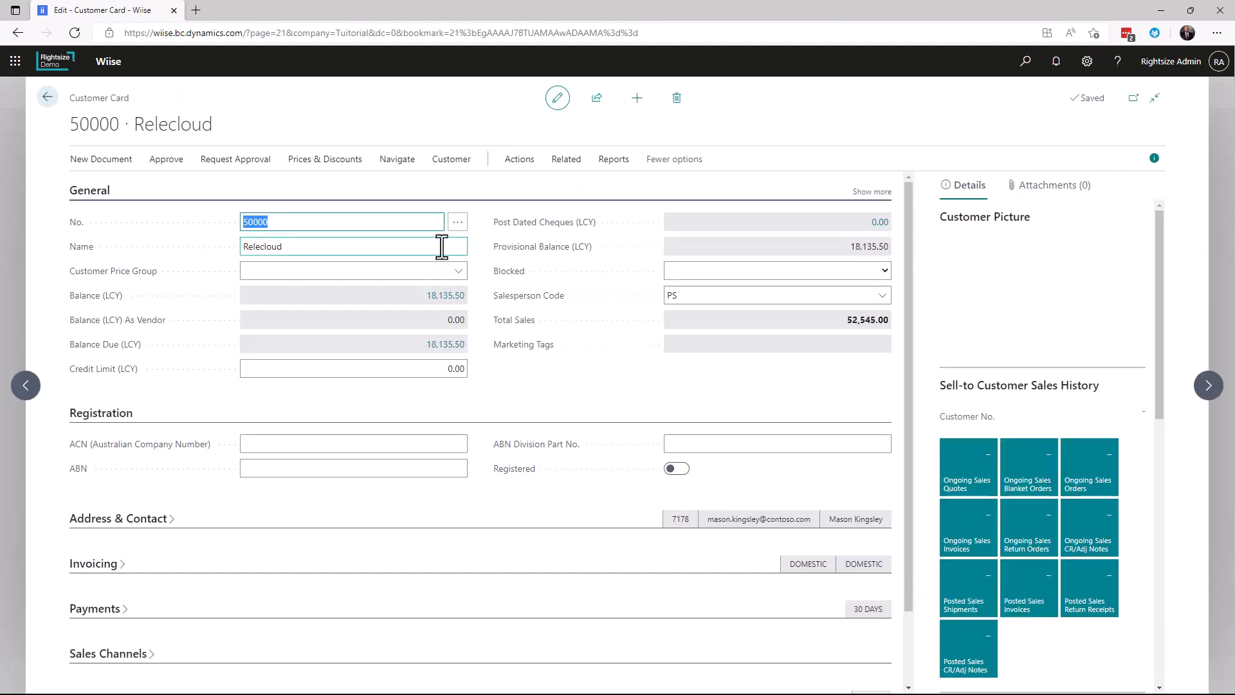
left_click(454, 161)
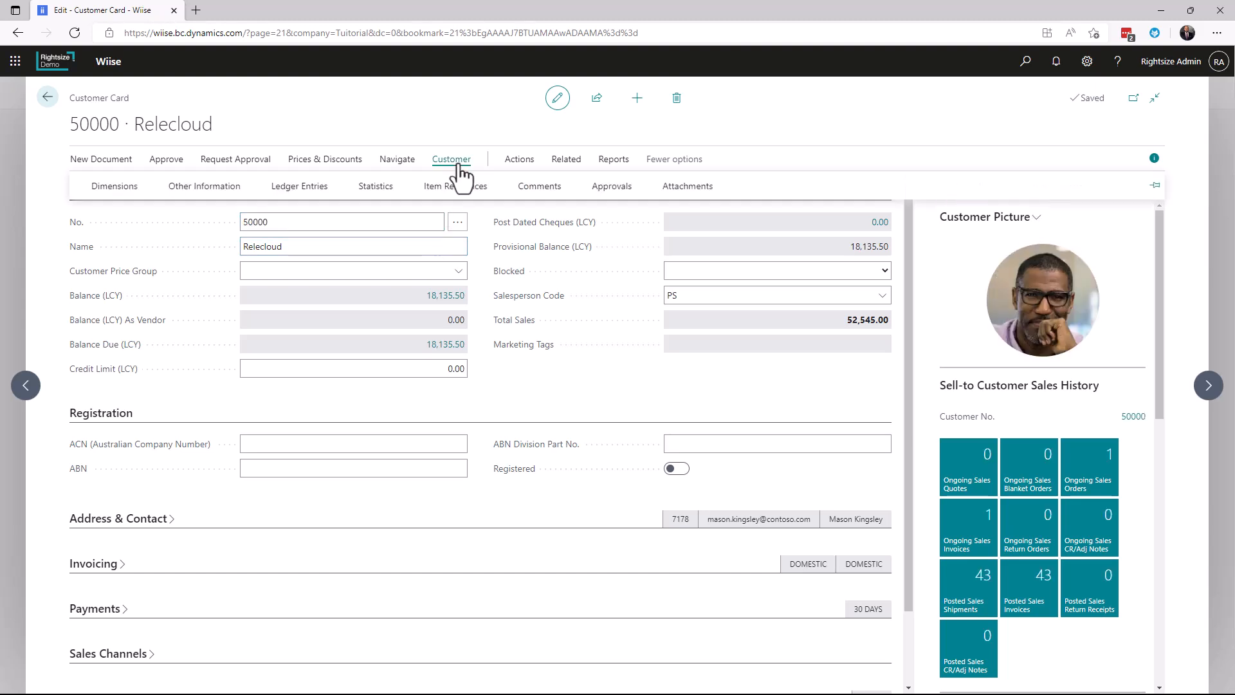
left_click(566, 161)
left_click(106, 187)
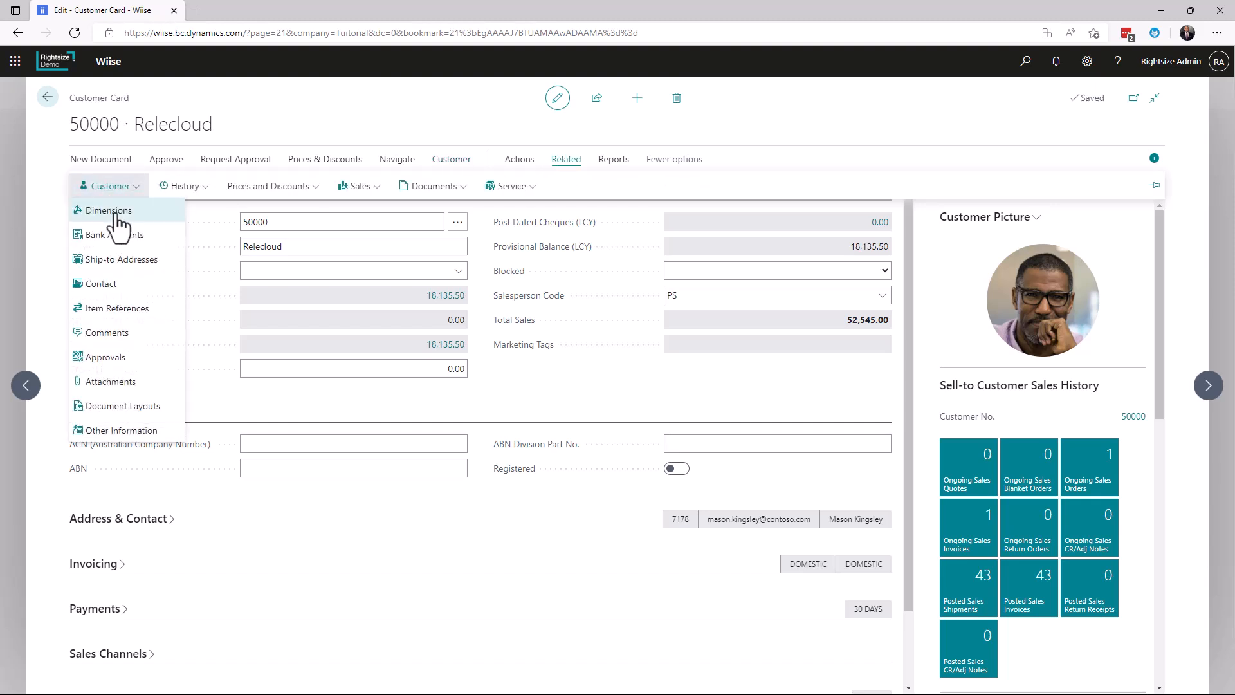
left_click(108, 211)
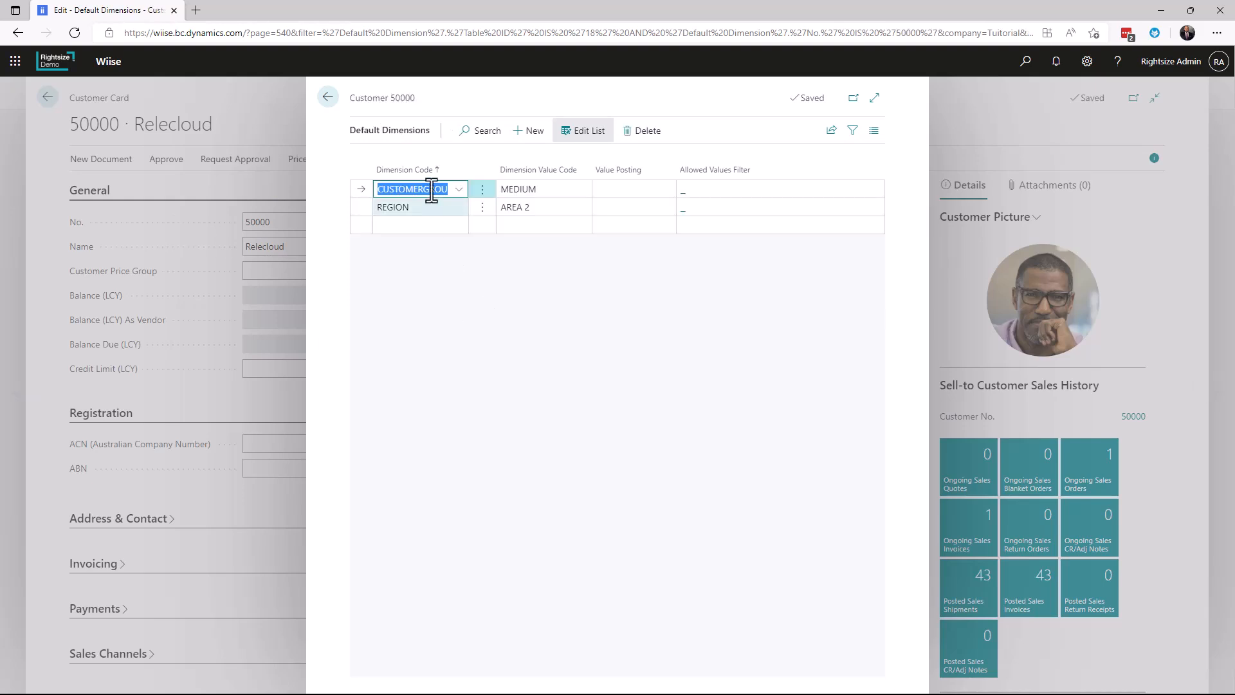
Examine Relecloud's default dimension values and the dimension codes offered for a new line, and close the customer card
left_click(445, 242)
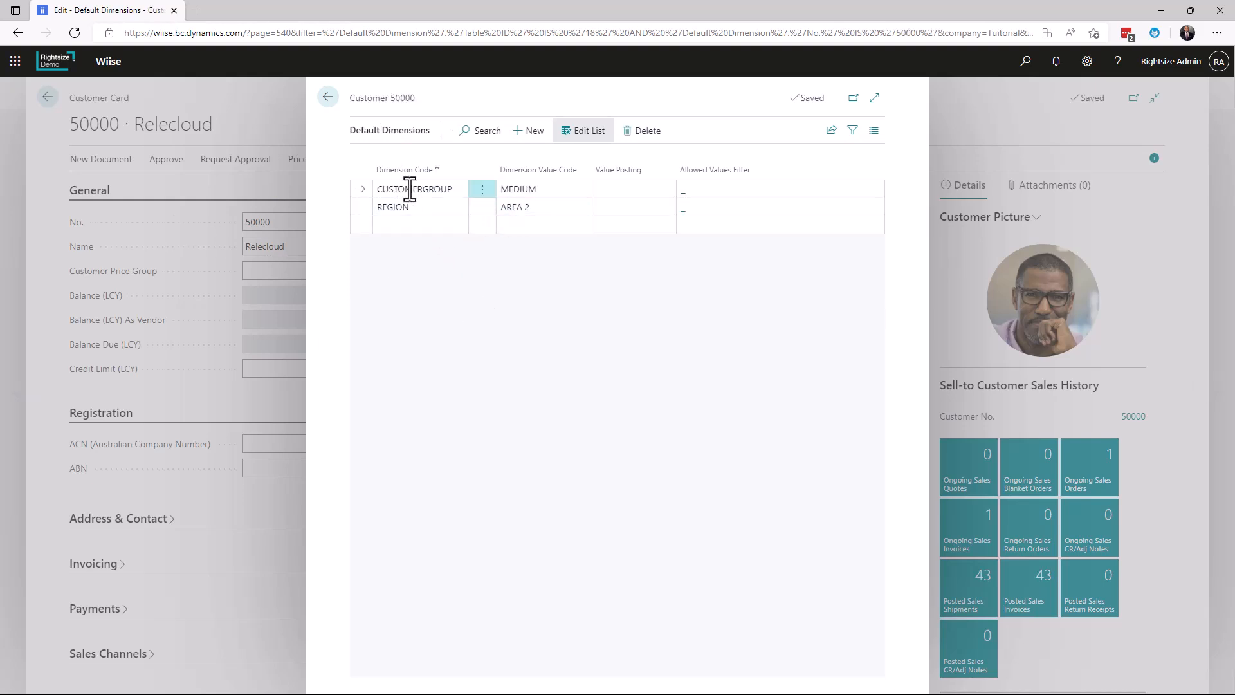
left_click(534, 190)
left_click(584, 189)
left_click(585, 191)
left_click(417, 228)
left_click(459, 225)
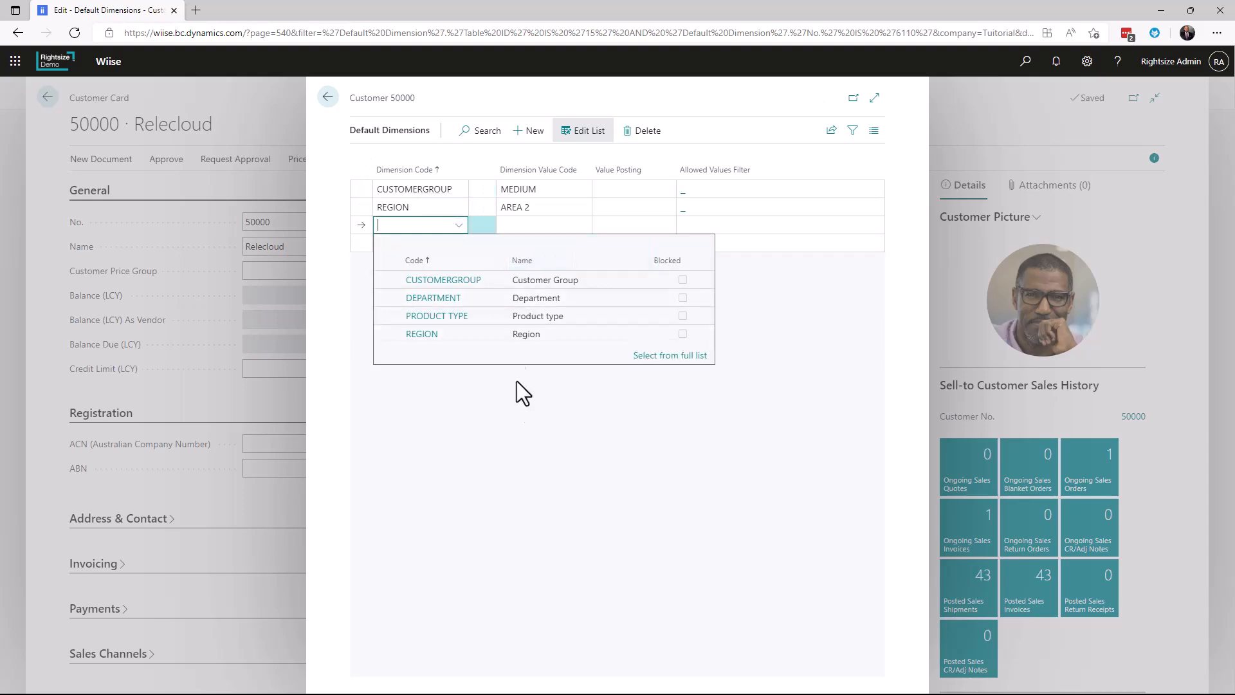
left_click(488, 409)
left_click(327, 95)
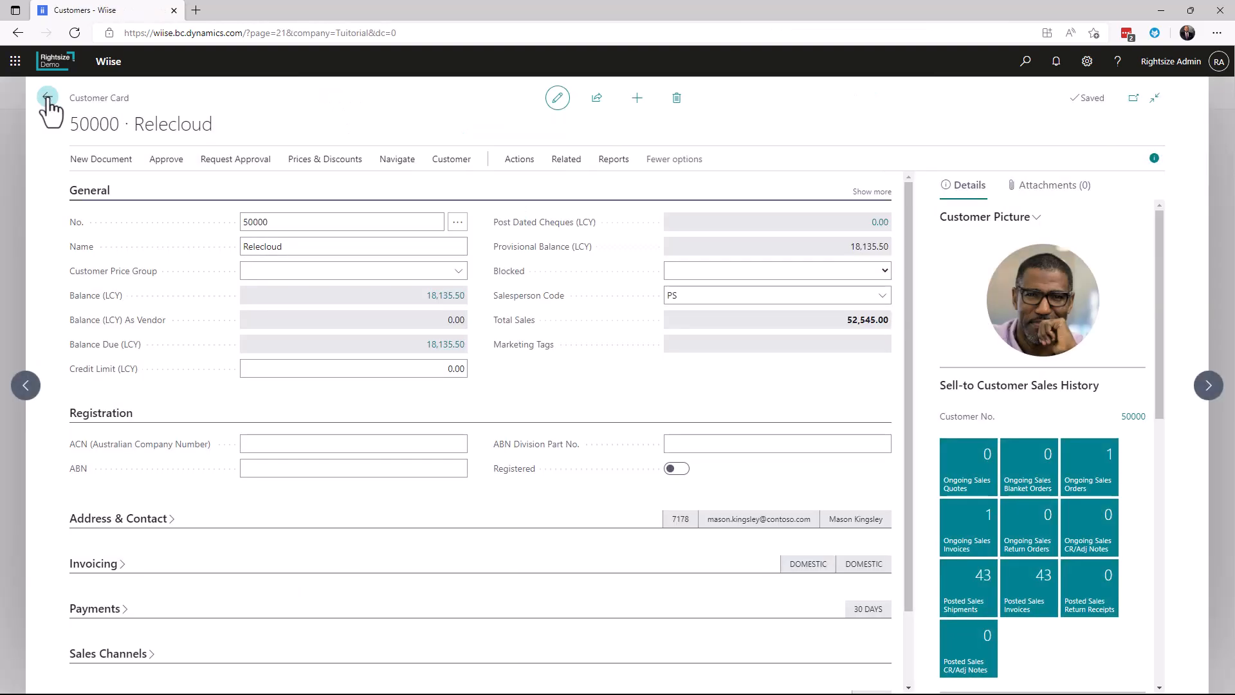
left_click(47, 98)
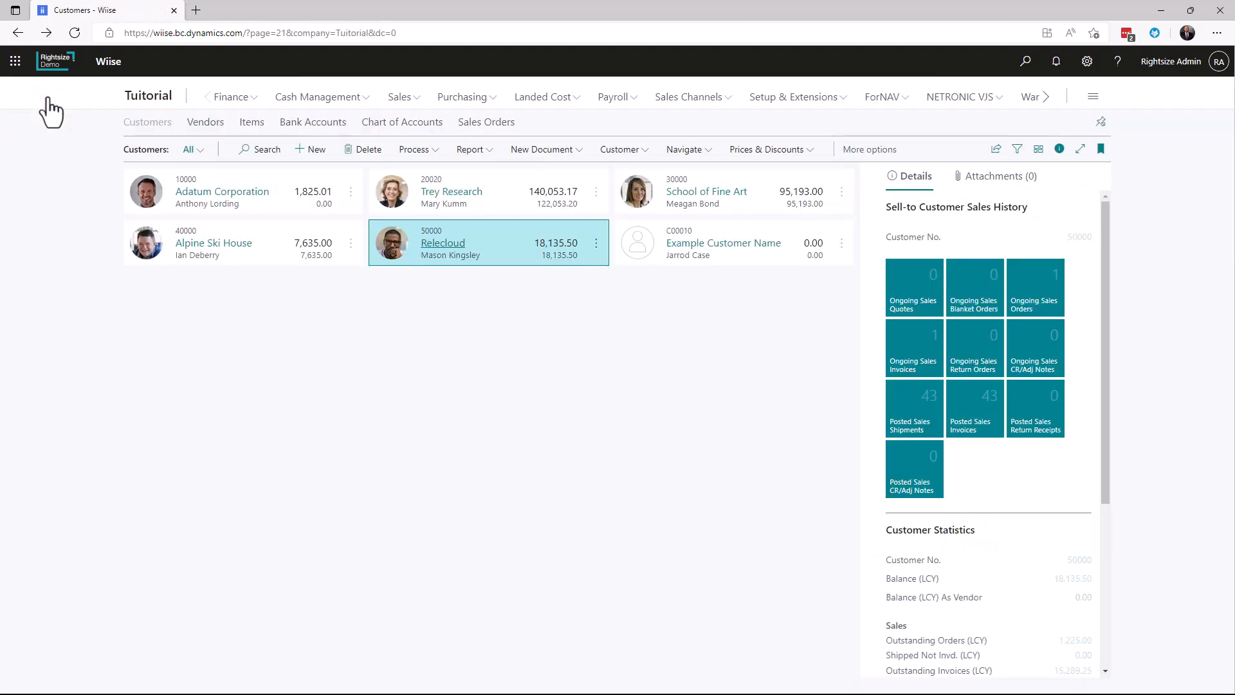
Open the item card for the ANTWERP Conference Table from the Items list
left_click(248, 124)
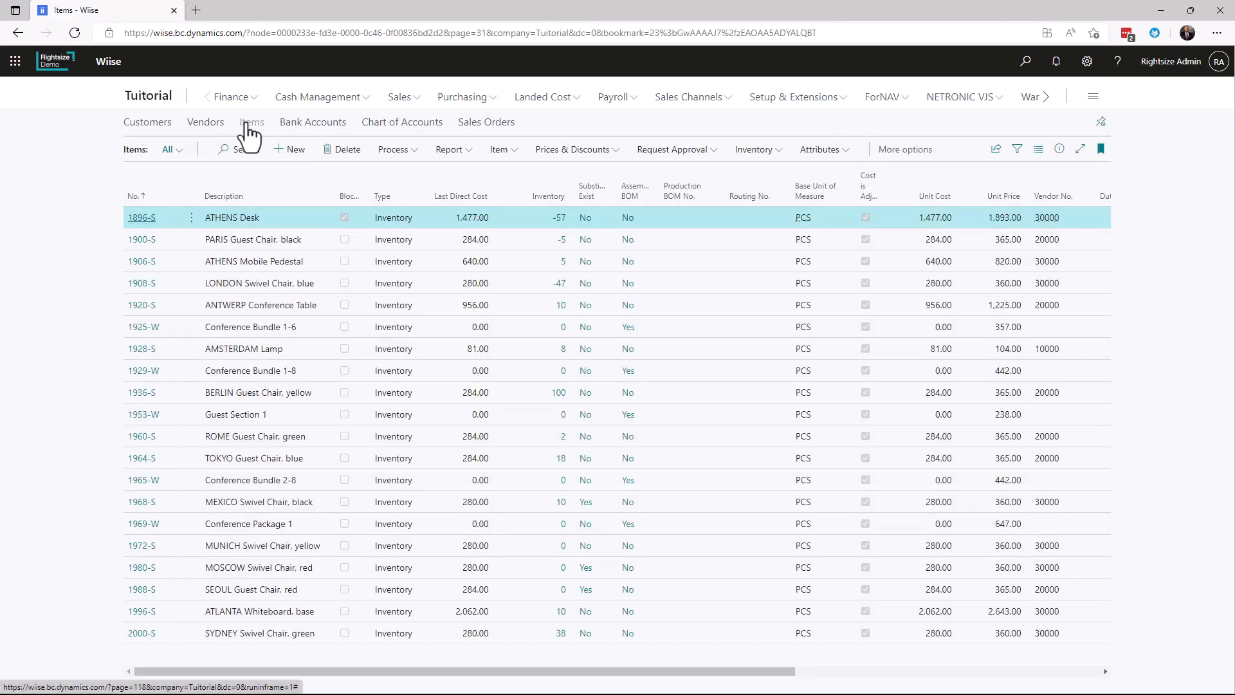
left_click(224, 309)
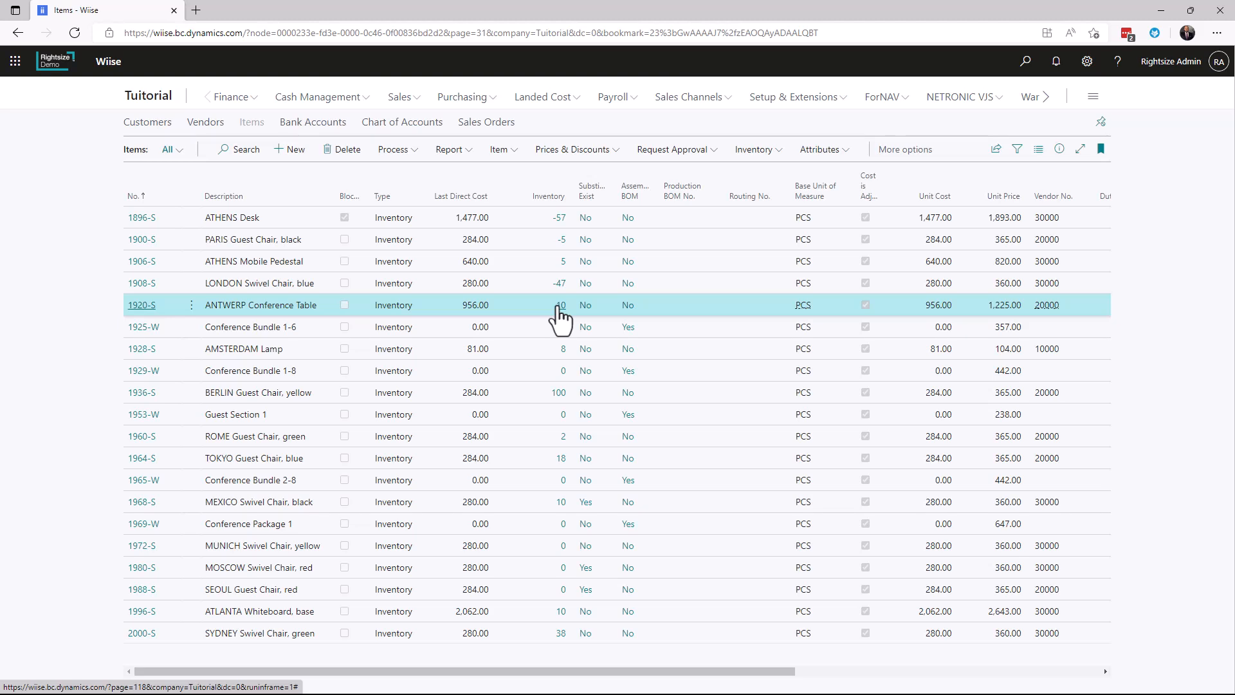
left_click(146, 306)
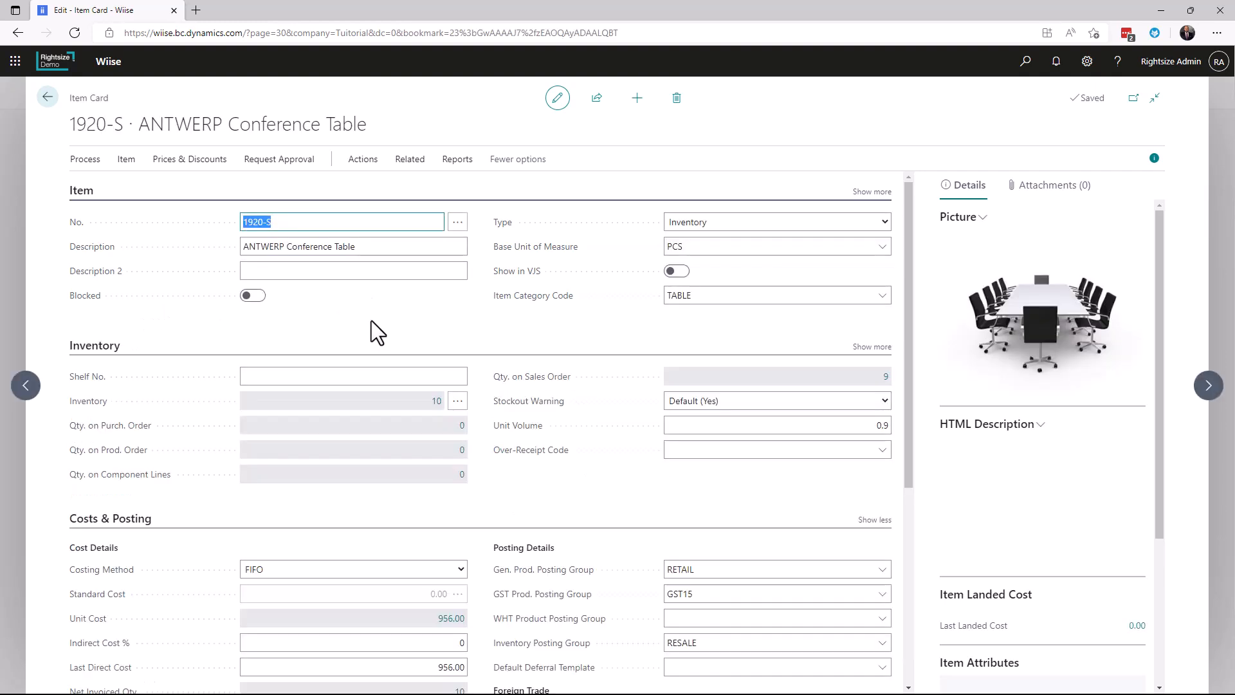
Review the default dimensions assigned to the ANTWERP Conference Table and return to its item card
left_click(125, 161)
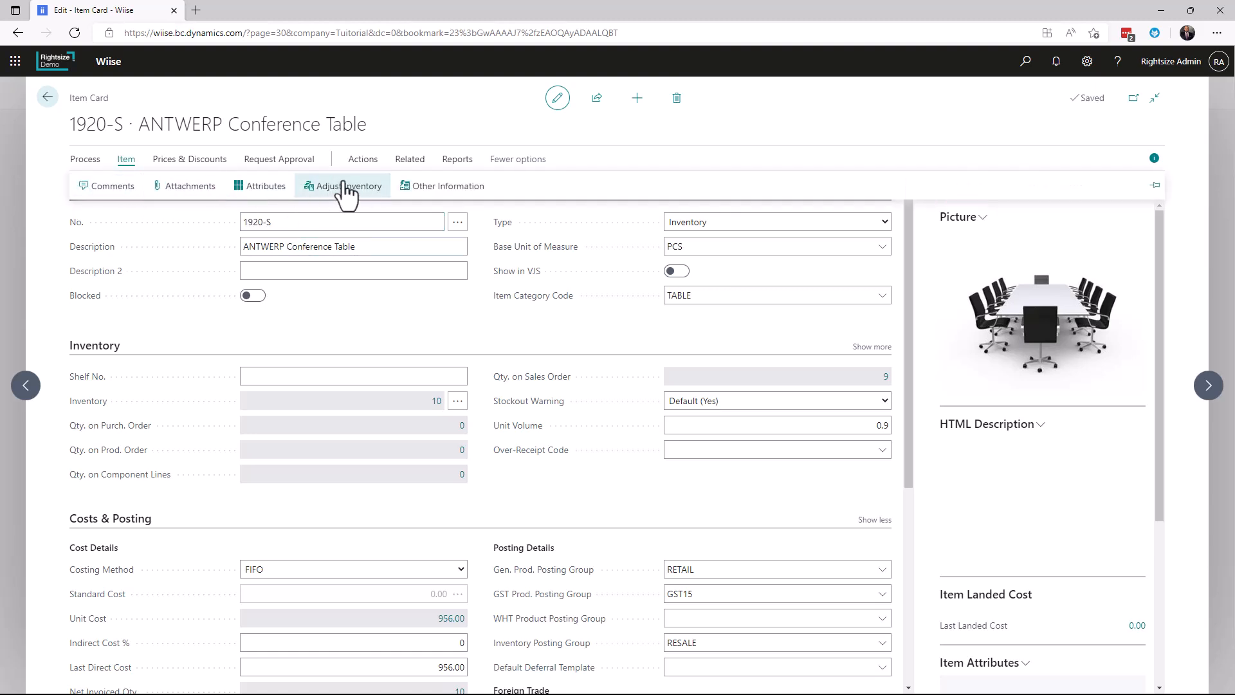
left_click(410, 160)
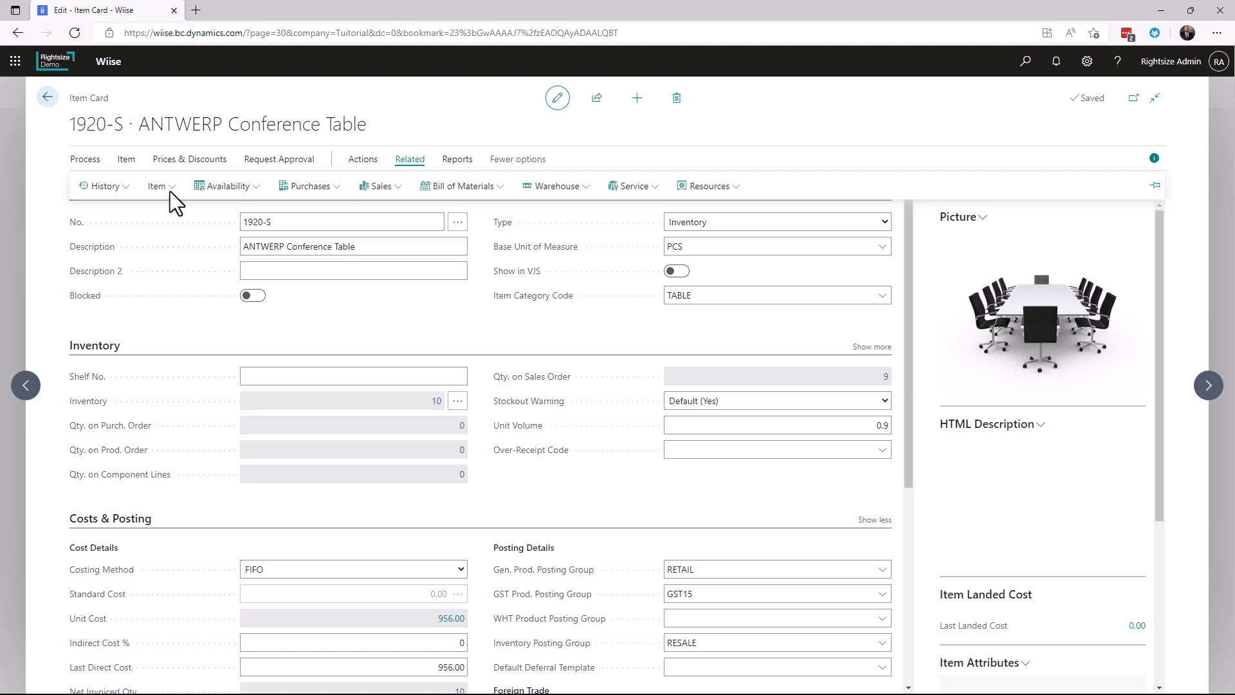
left_click(159, 188)
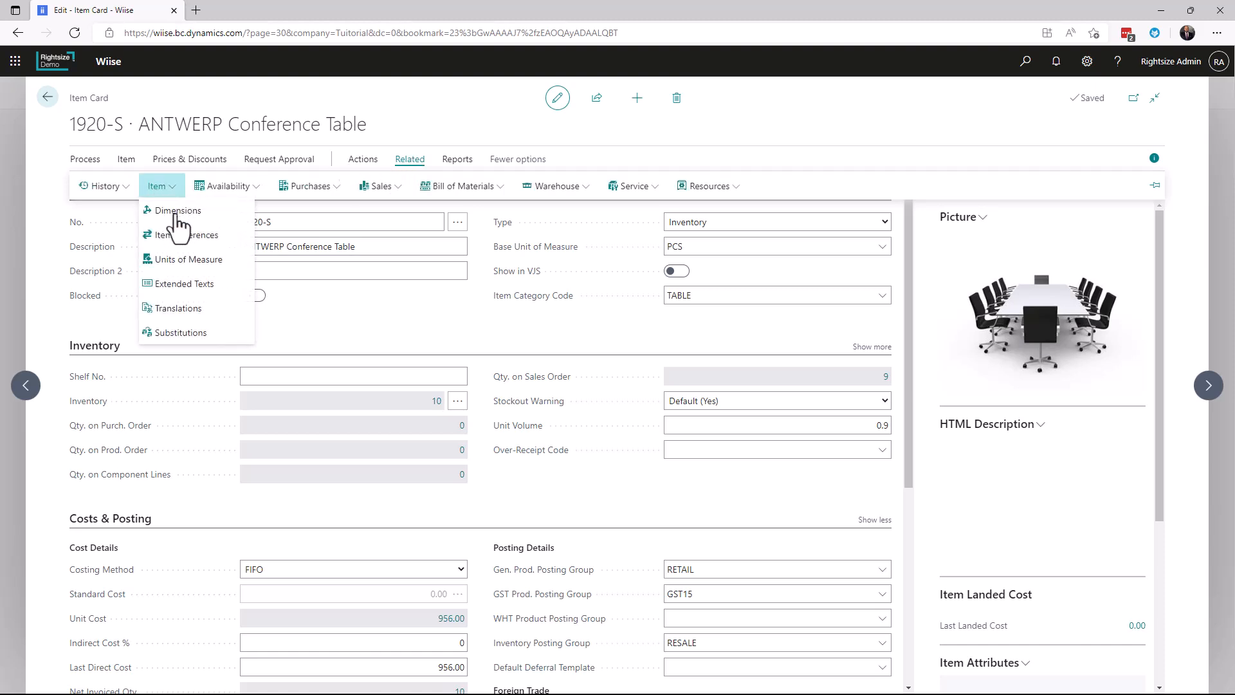
left_click(175, 212)
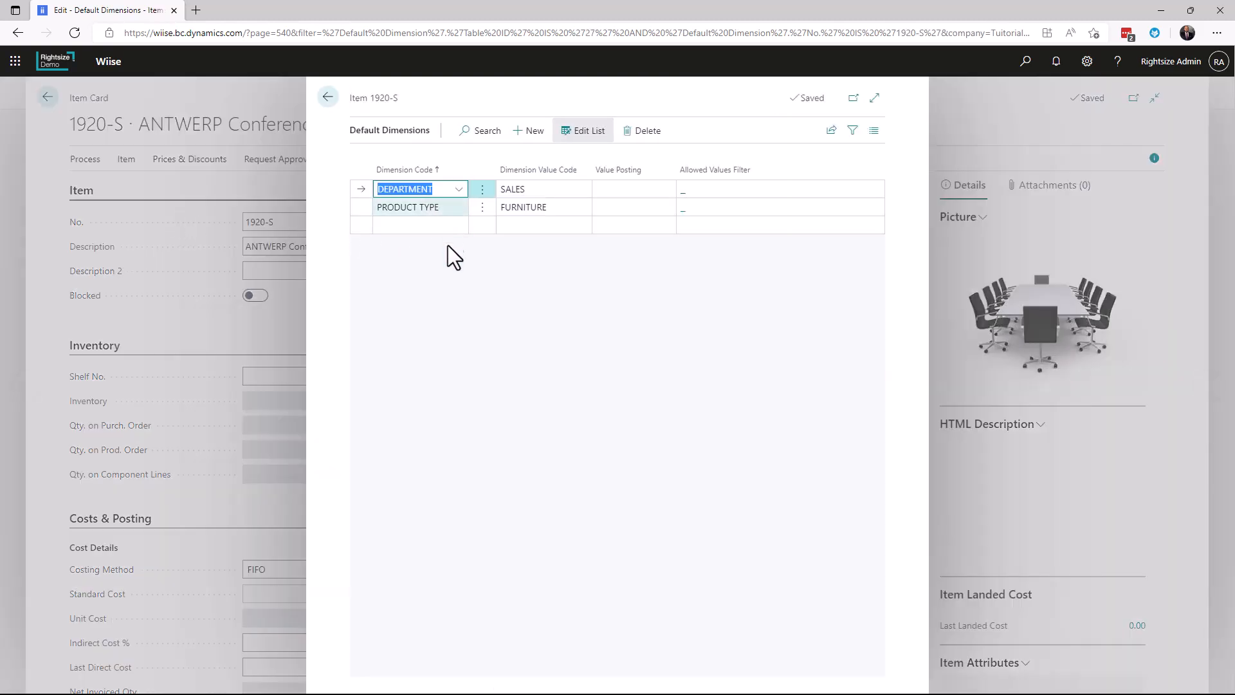
left_click_drag(400, 98, 370, 103)
left_click(372, 104)
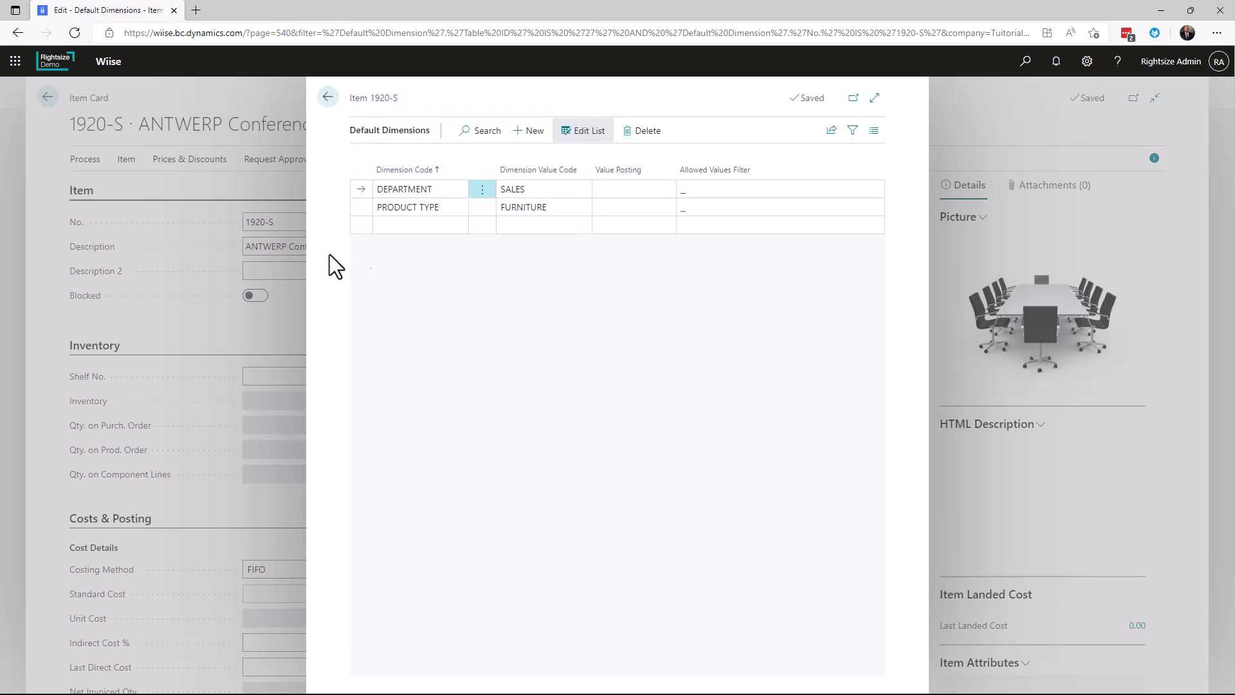
left_click(299, 226)
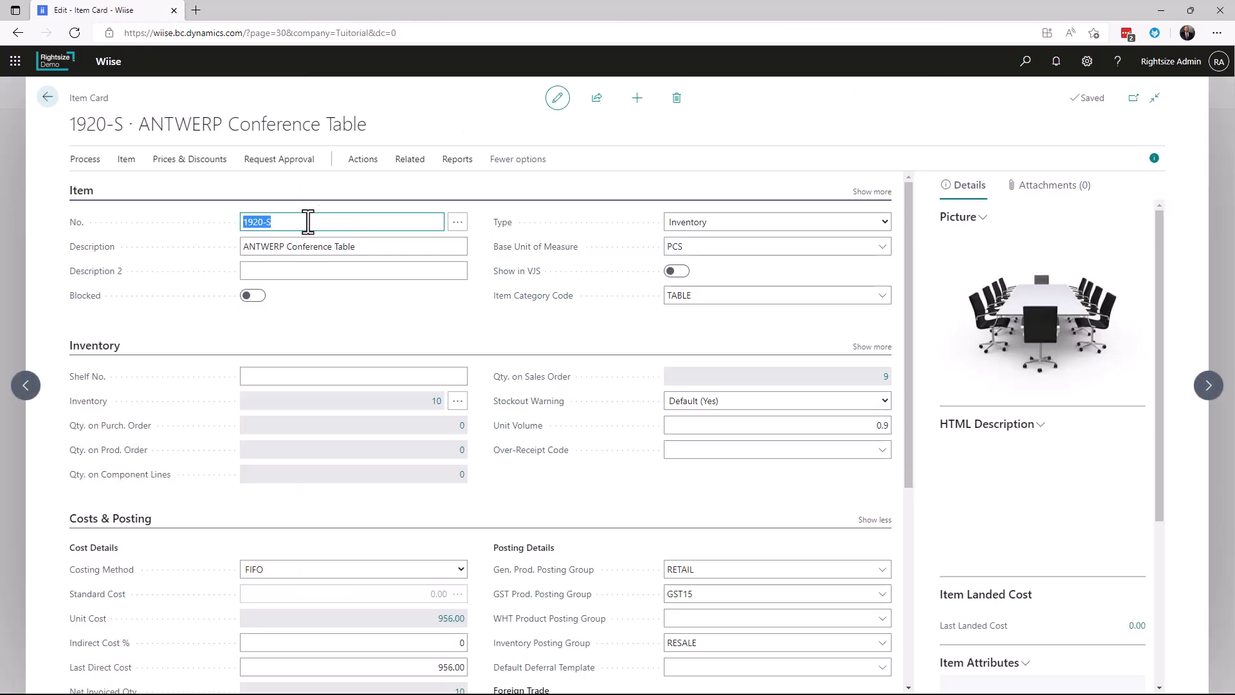
Check the ANTWERP Conference Table's item availability by location across all columns and return to the Items list
left_click(400, 167)
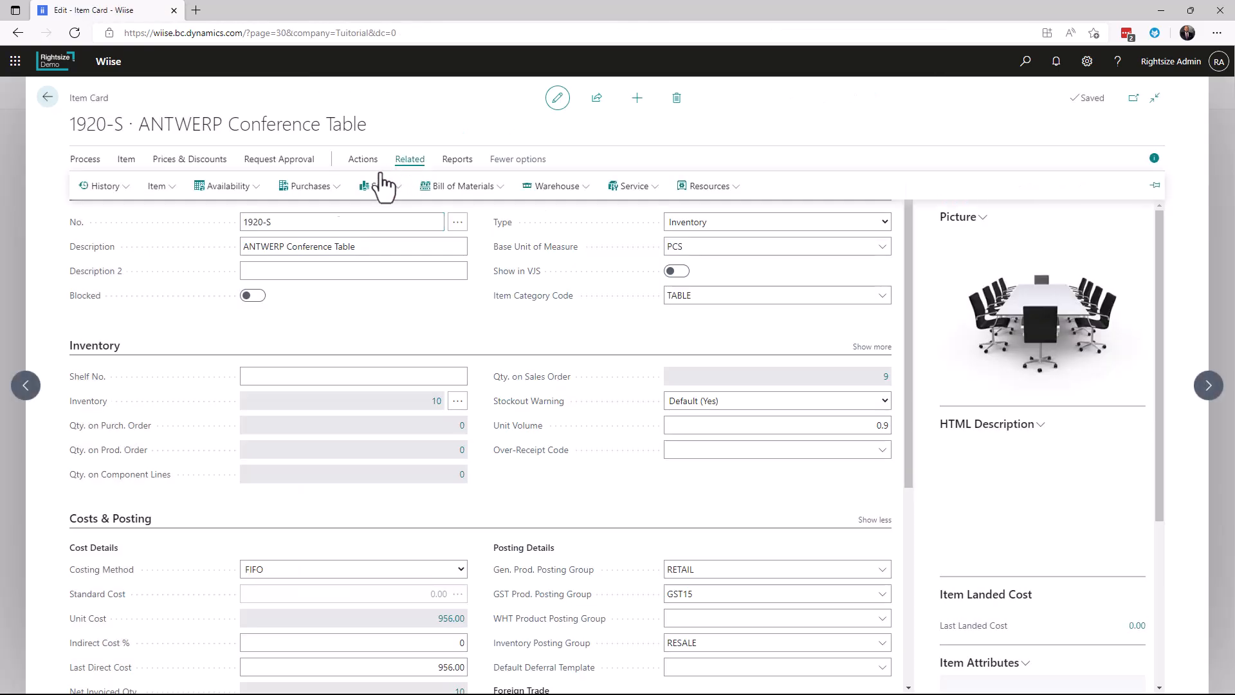
left_click(239, 193)
left_click(271, 237)
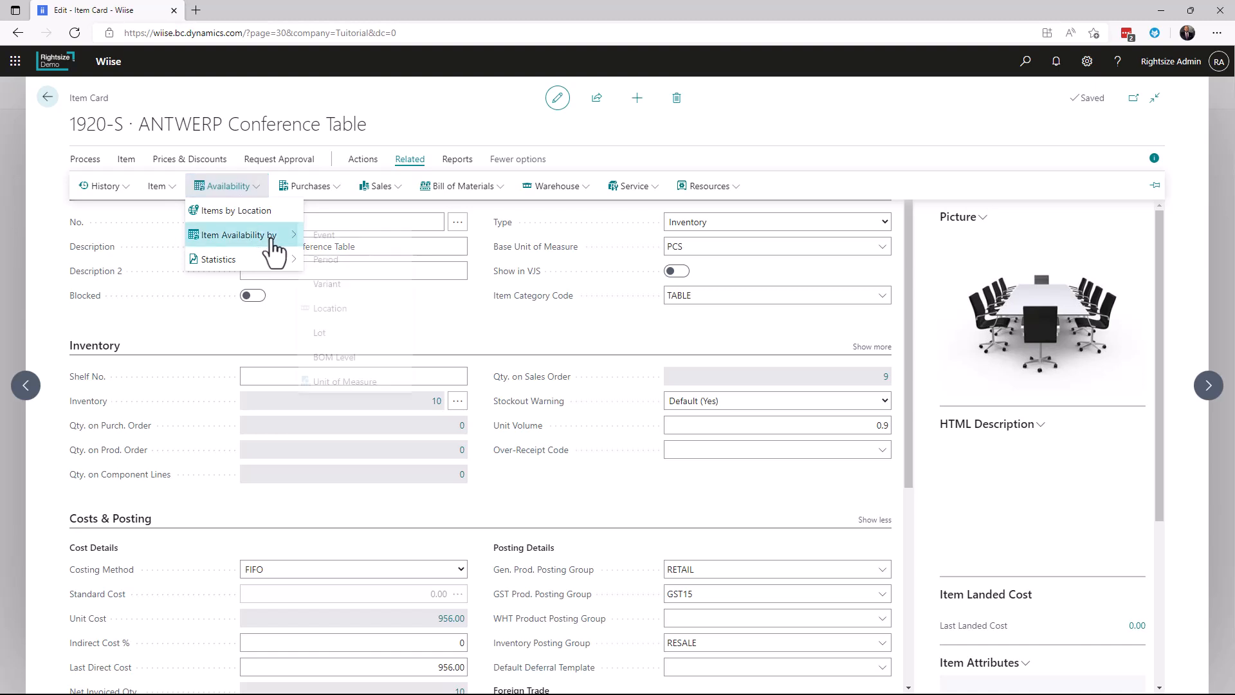
left_click(339, 309)
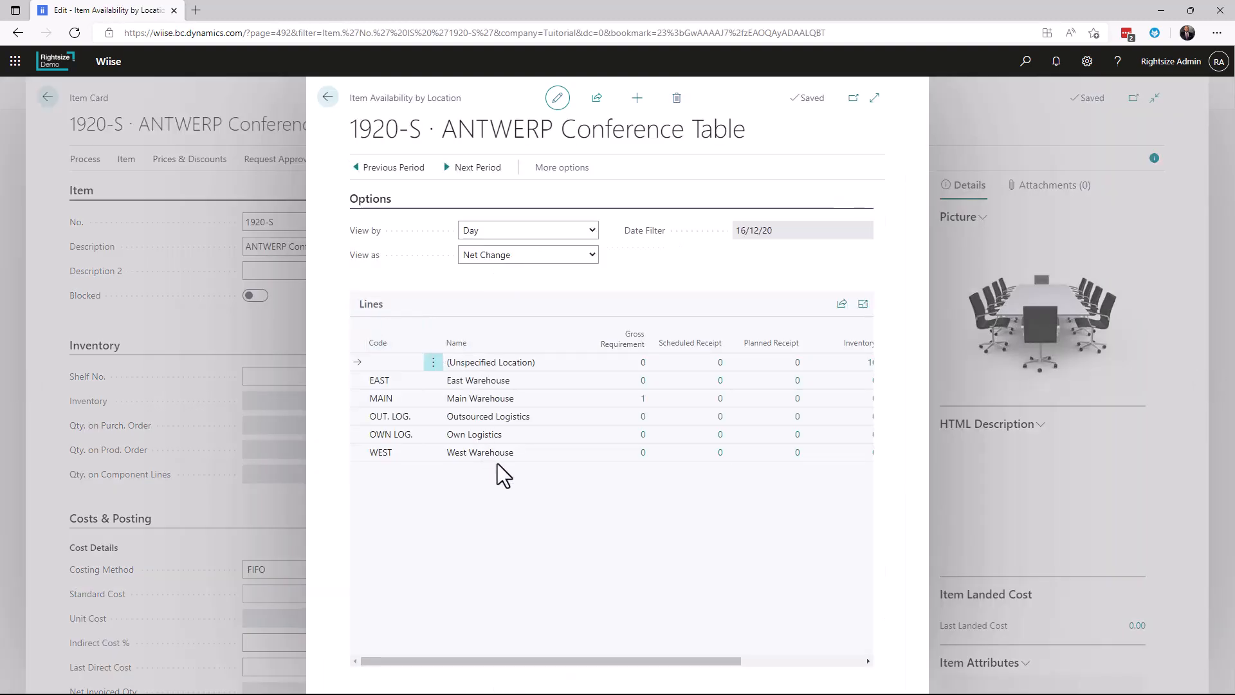
left_click_drag(653, 661, 721, 666)
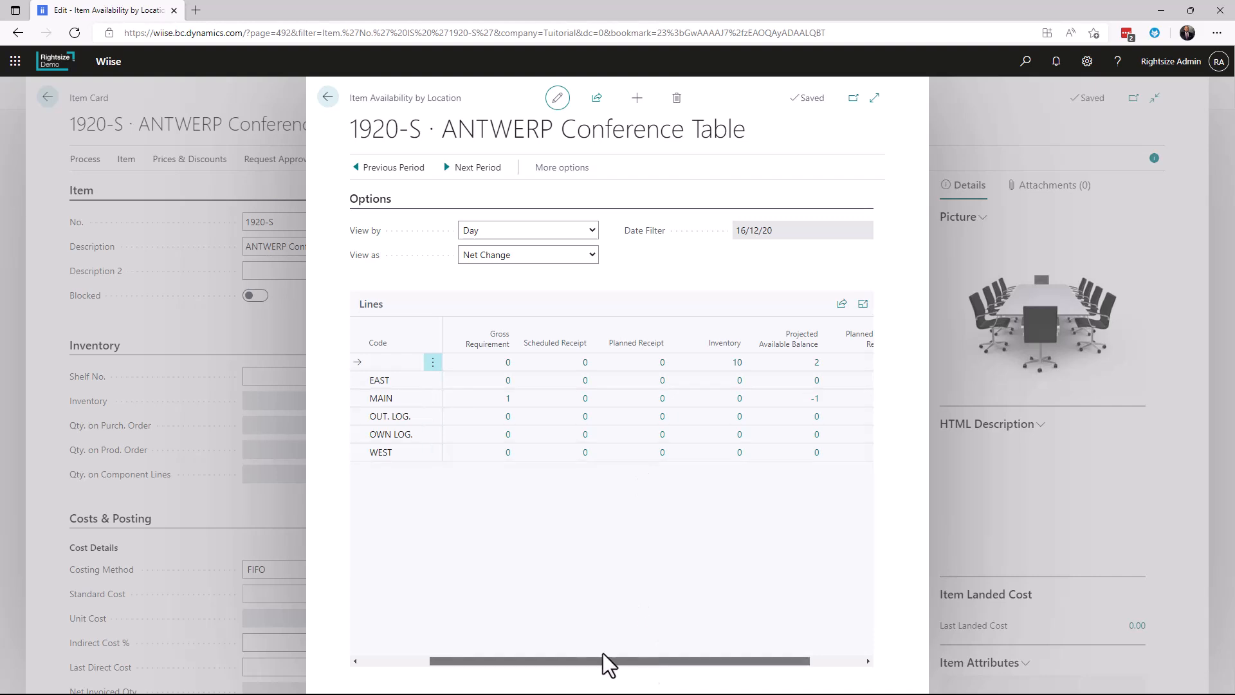
left_click_drag(646, 660, 576, 660)
left_click(327, 98)
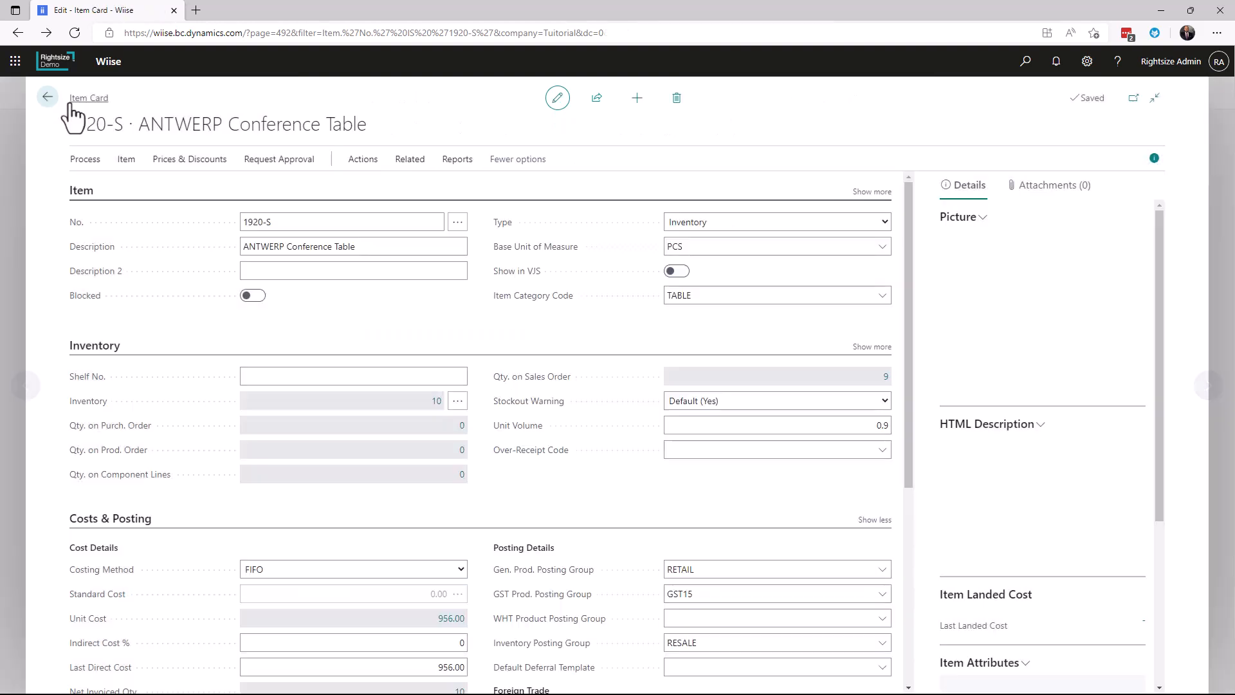
left_click(47, 97)
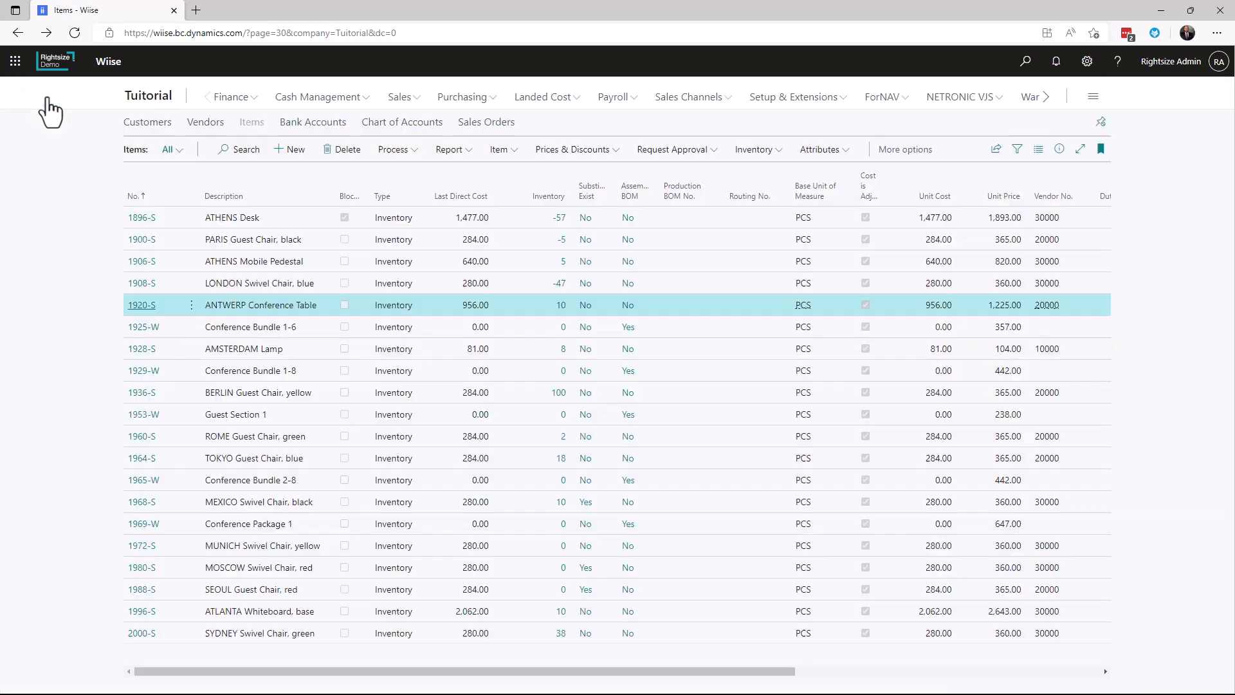
Open Relecloud's sales order for the ANTWERP Conference Table from the Sales Orders list
left_click(400, 97)
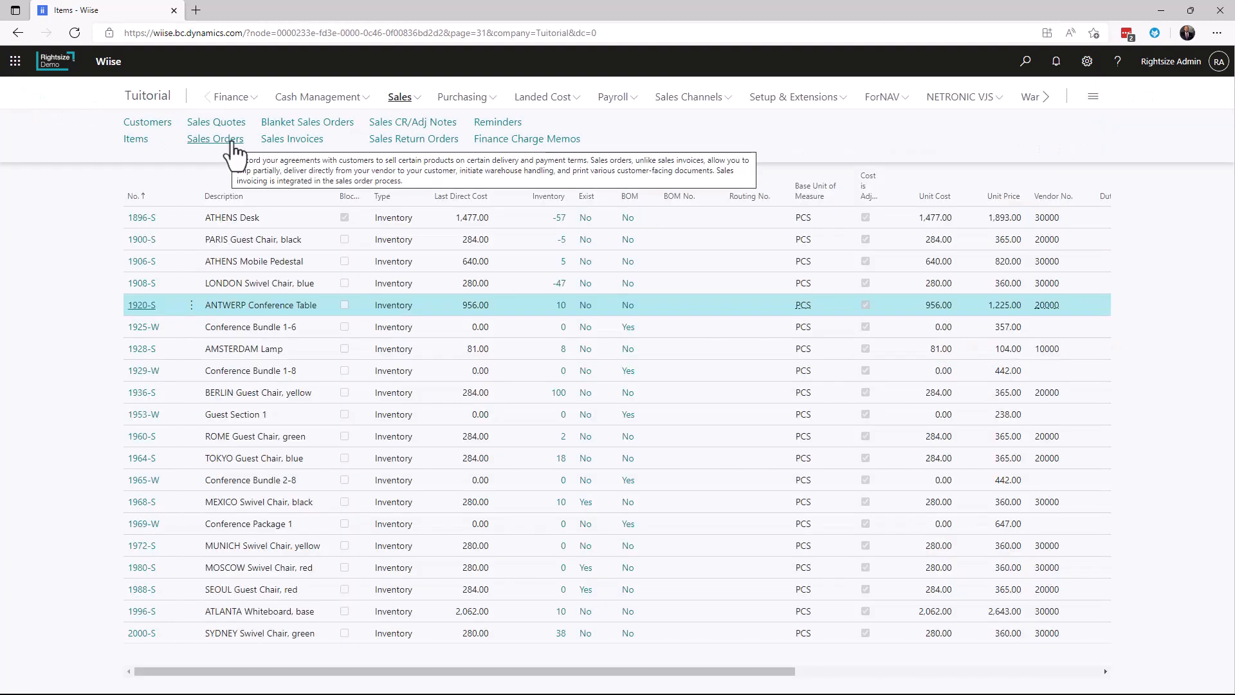
left_click(216, 139)
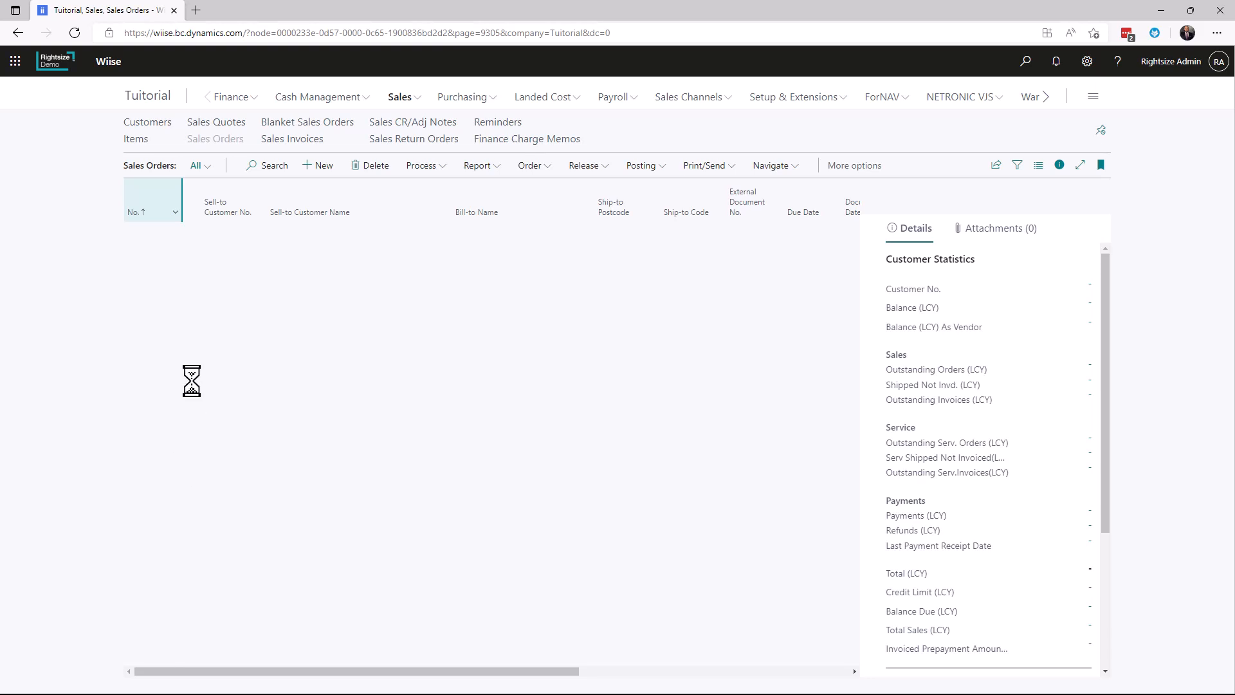
left_click(144, 390)
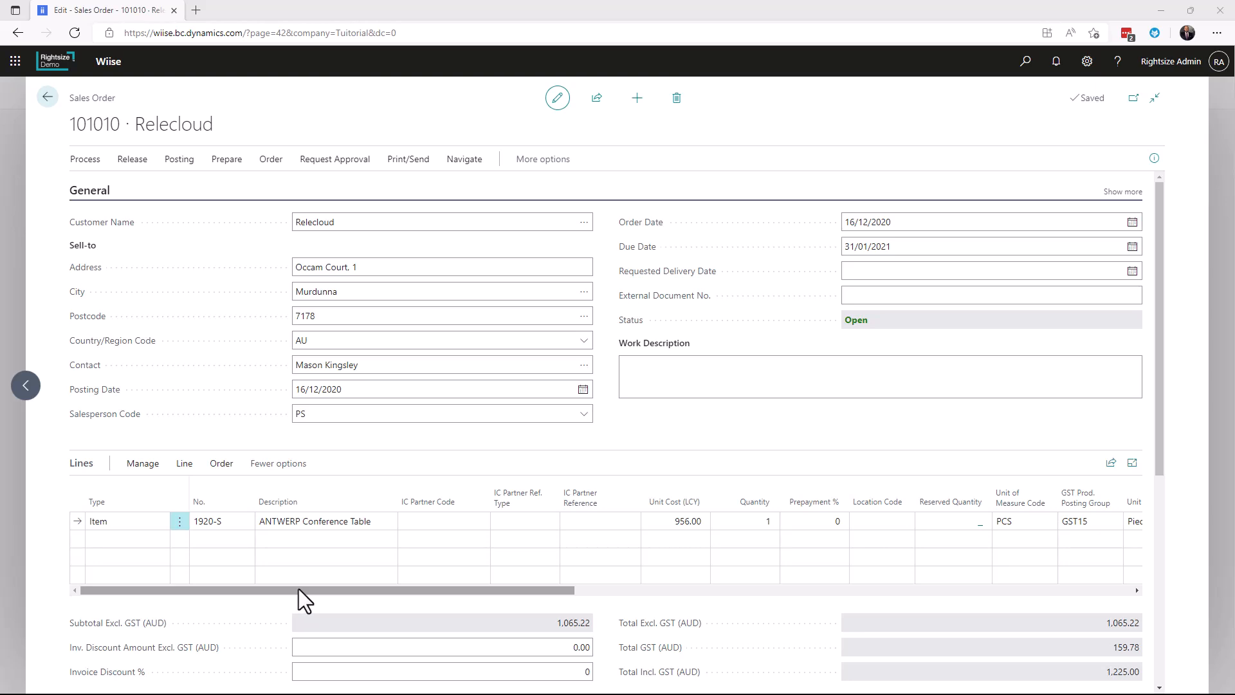
Set both the quantity to ship and the quantity to invoice to 1 on the ANTWERP Conference Table line
left_click_drag(576, 590, 938, 595)
left_click(721, 522)
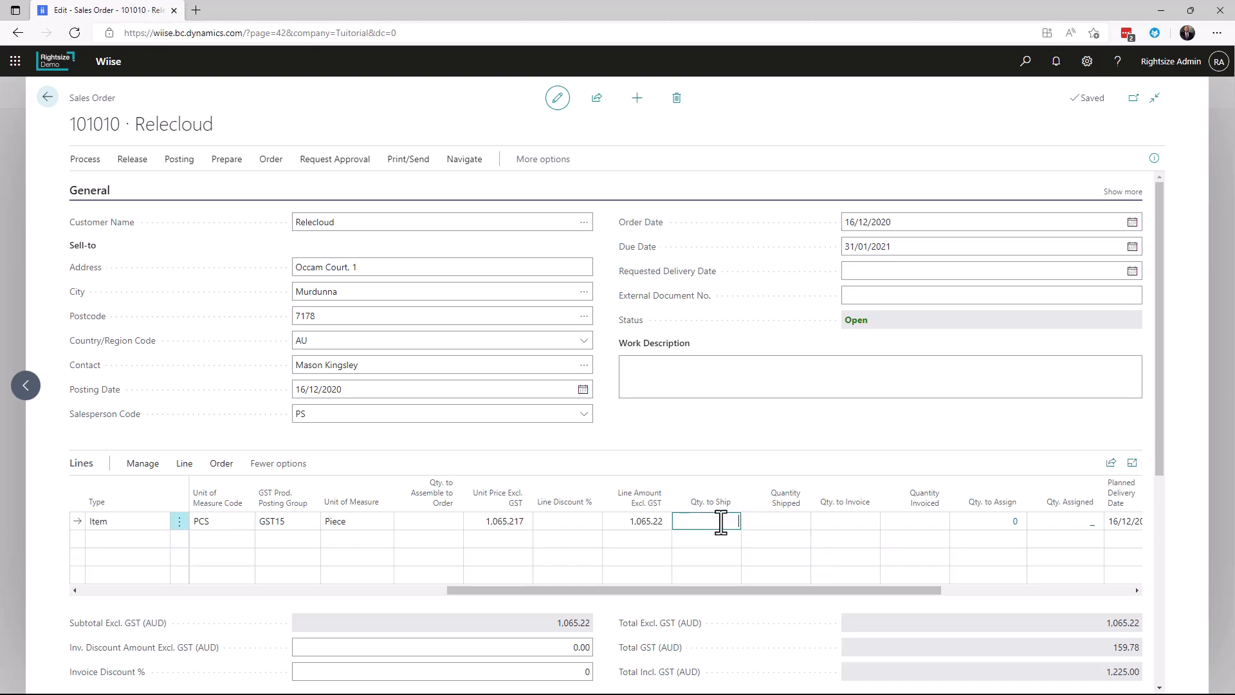
left_click(730, 428)
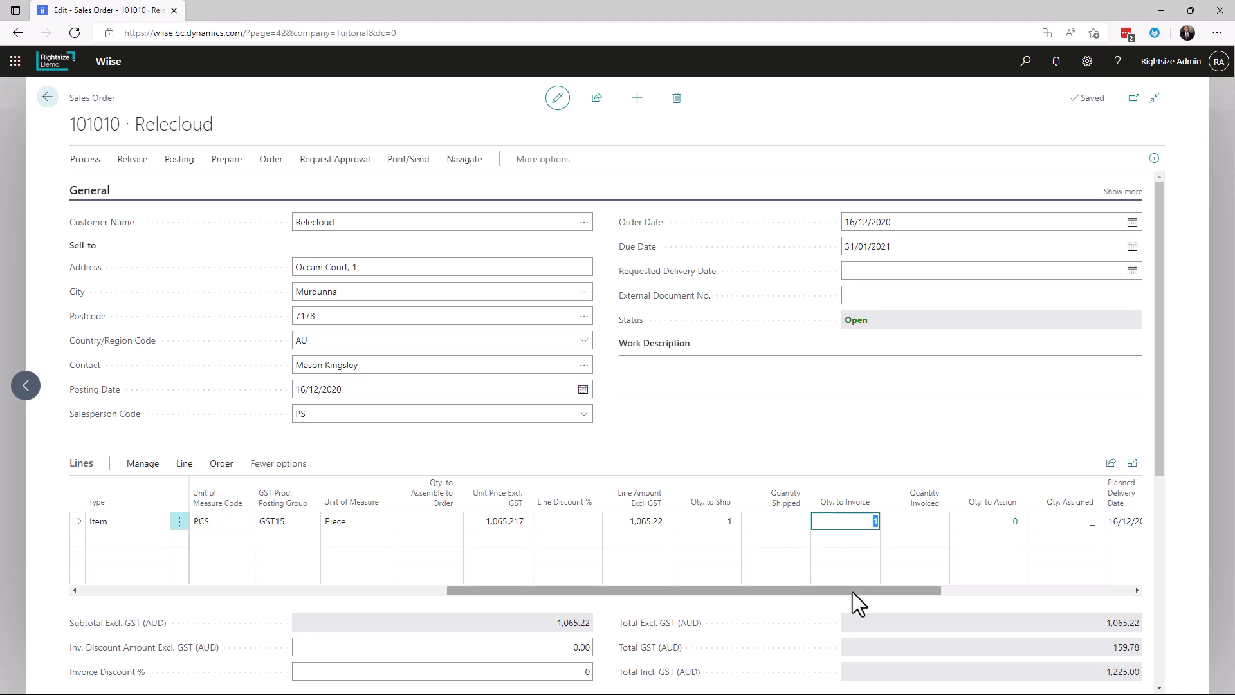
left_click_drag(852, 592, 479, 616)
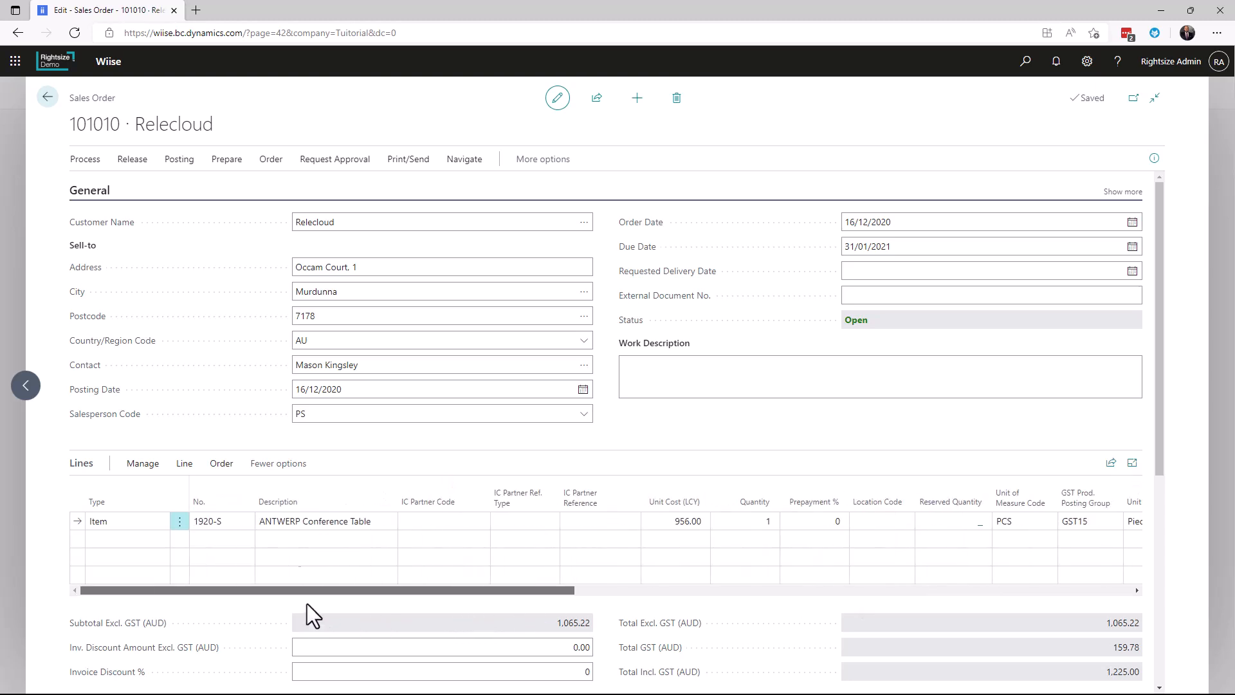
Post Relecloud's sales order for the ANTWERP Conference Table
left_click(176, 167)
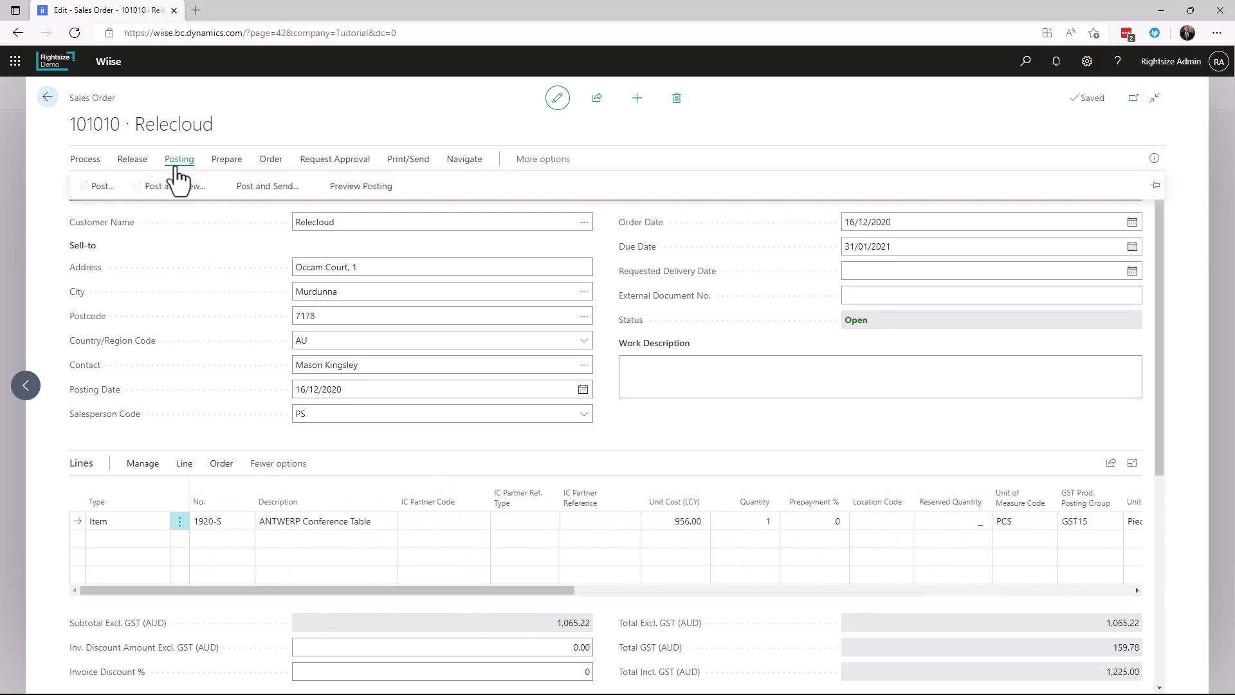
left_click(97, 195)
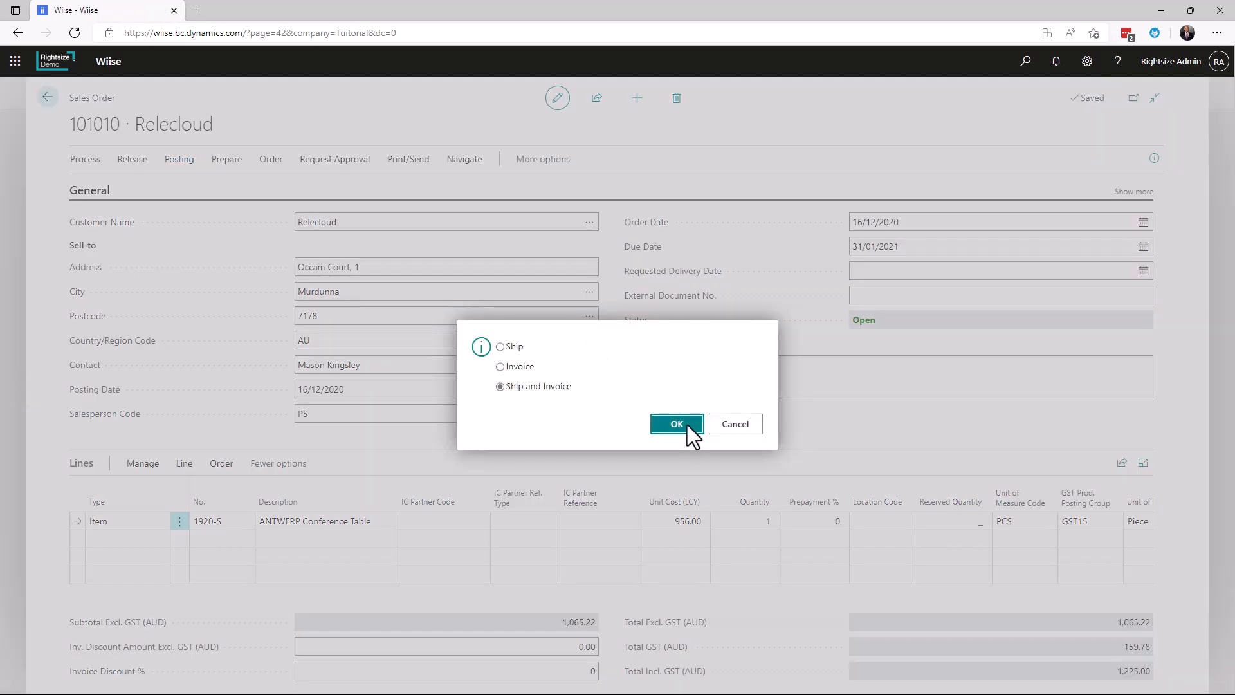
left_click(677, 424)
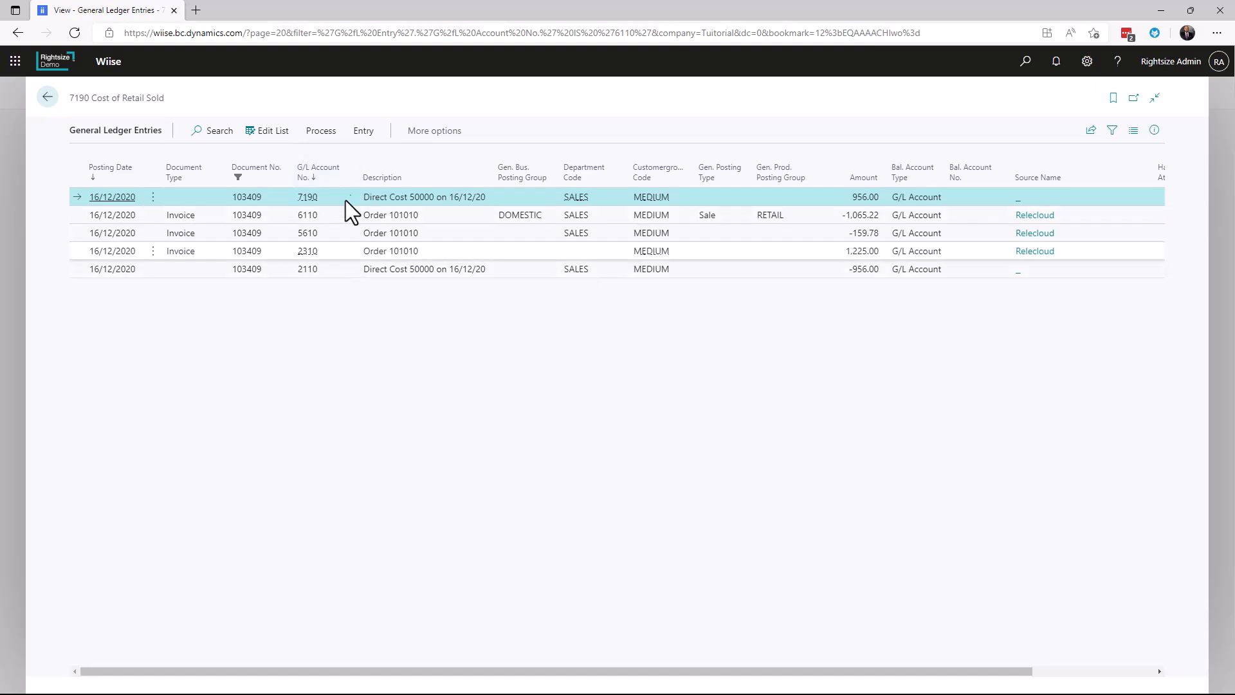
Review the dimension set entries of the Cost of Retail Sold general ledger entry and close them
left_click(364, 133)
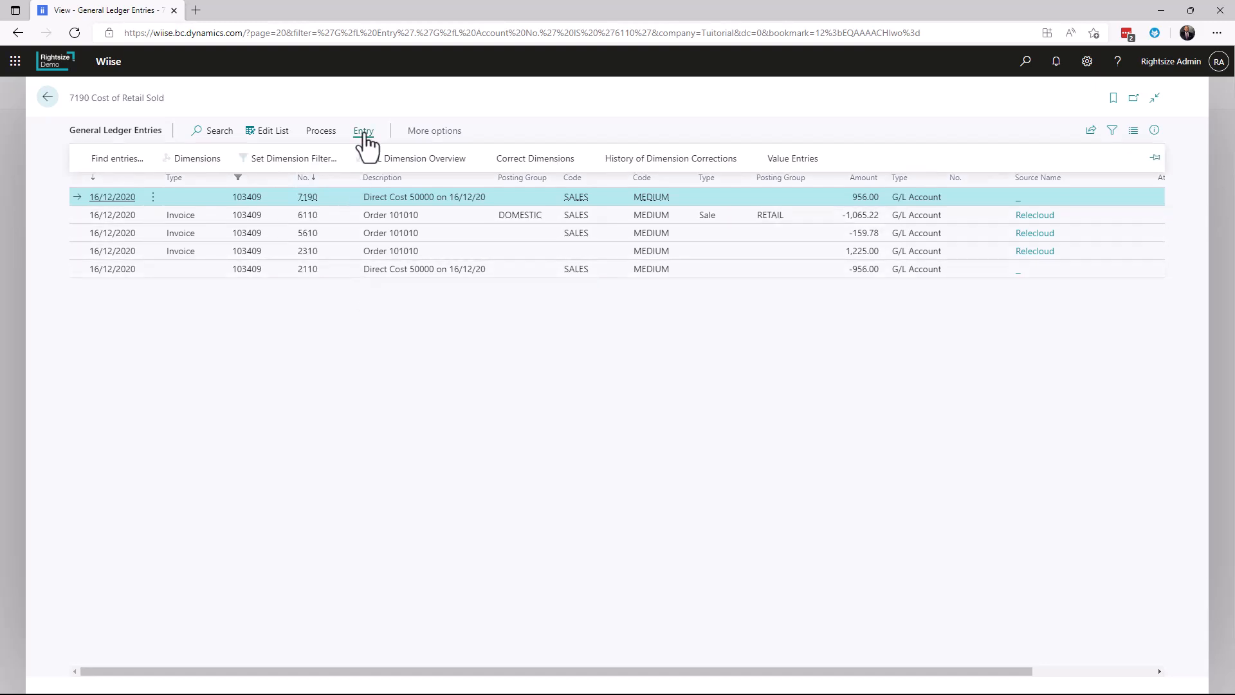
left_click(194, 167)
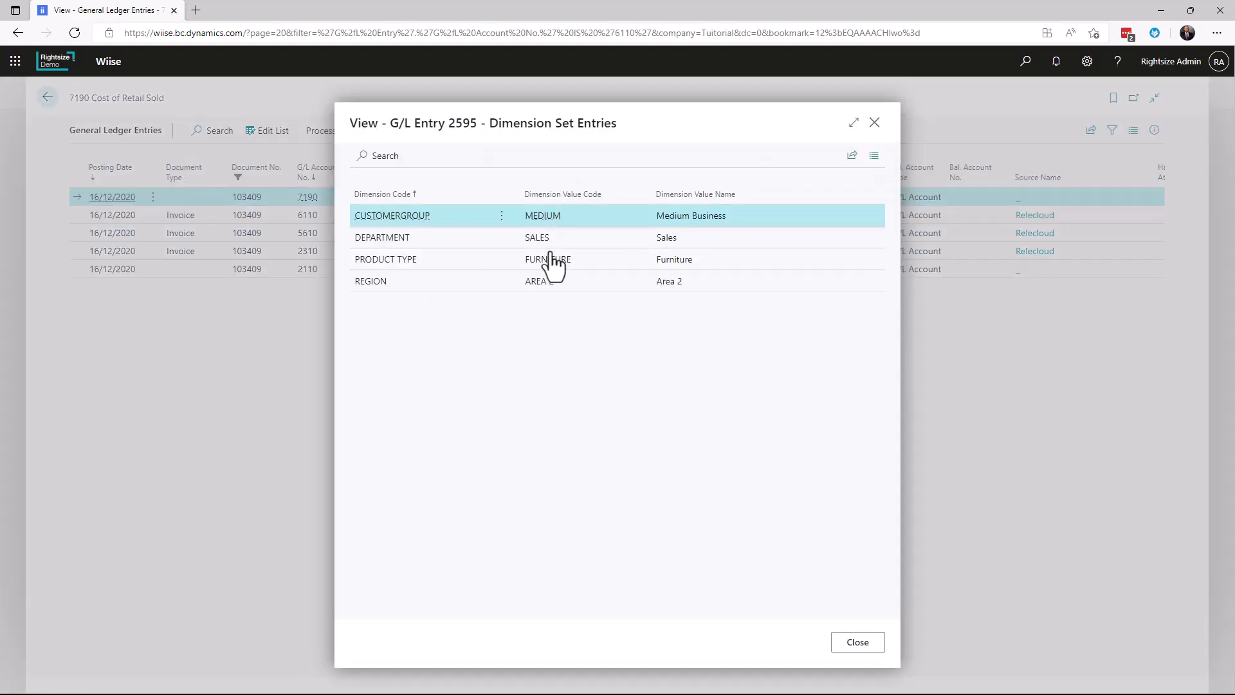
left_click(877, 652)
Review the dimension set entries of the GST 25 % general ledger entry and close them
left_click(331, 237)
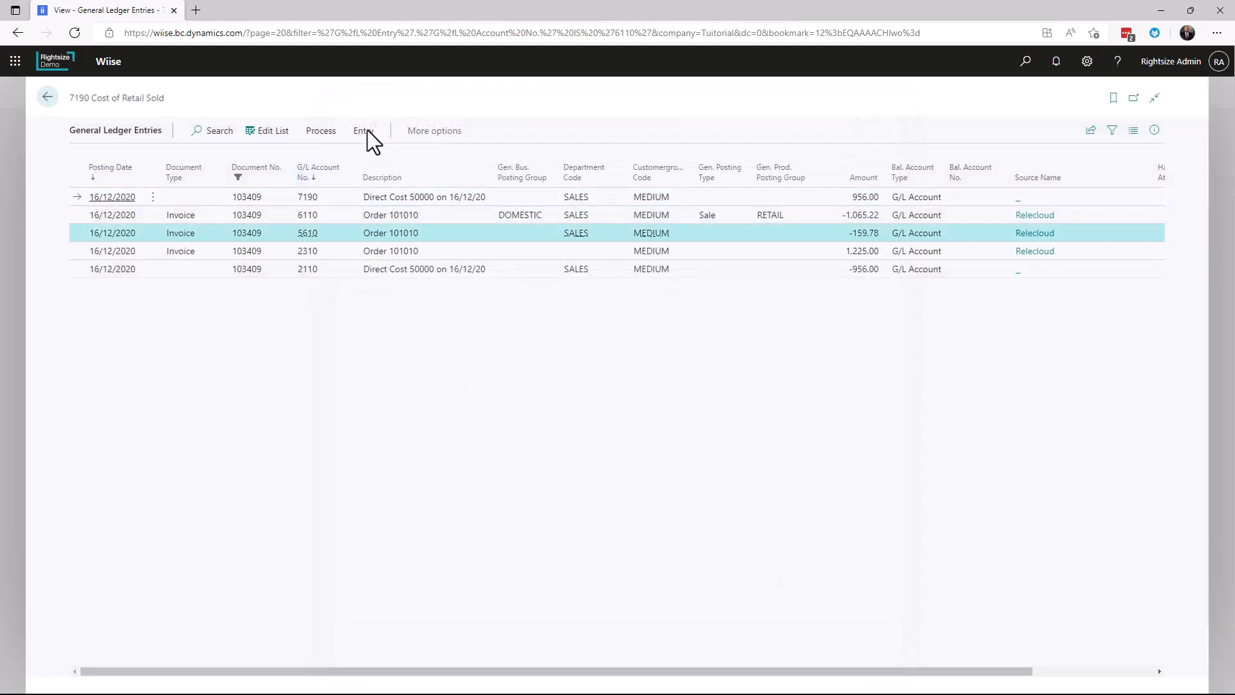
left_click(364, 132)
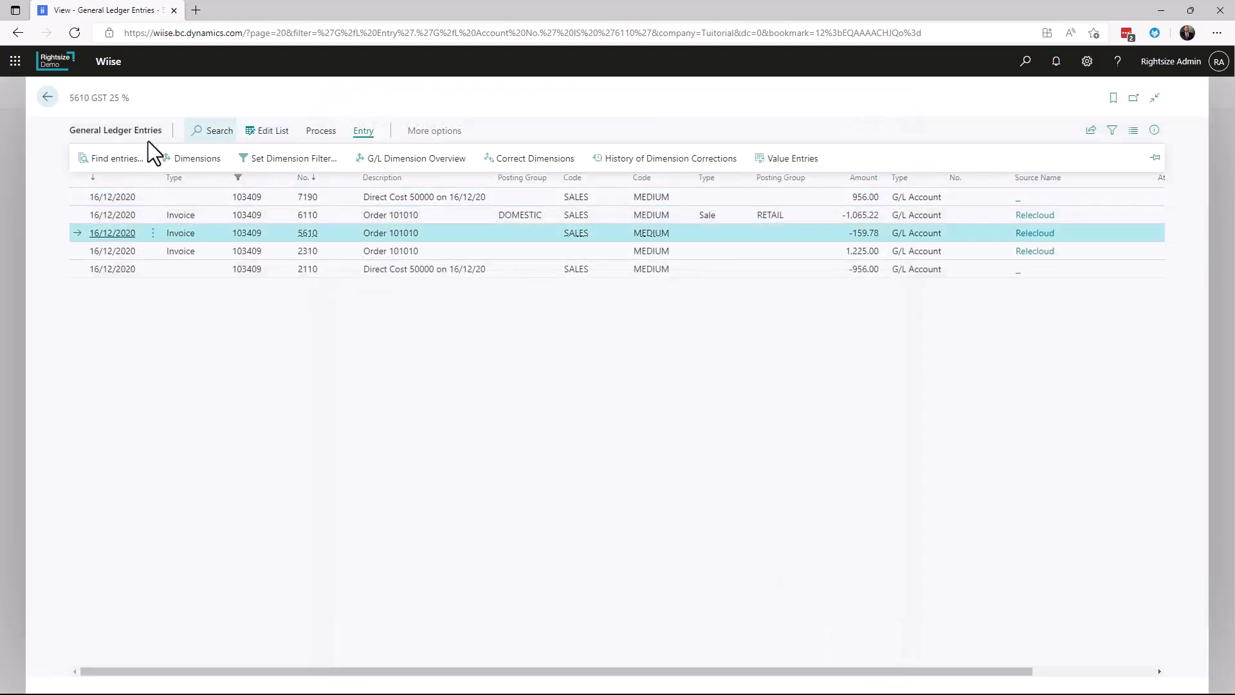
left_click(192, 162)
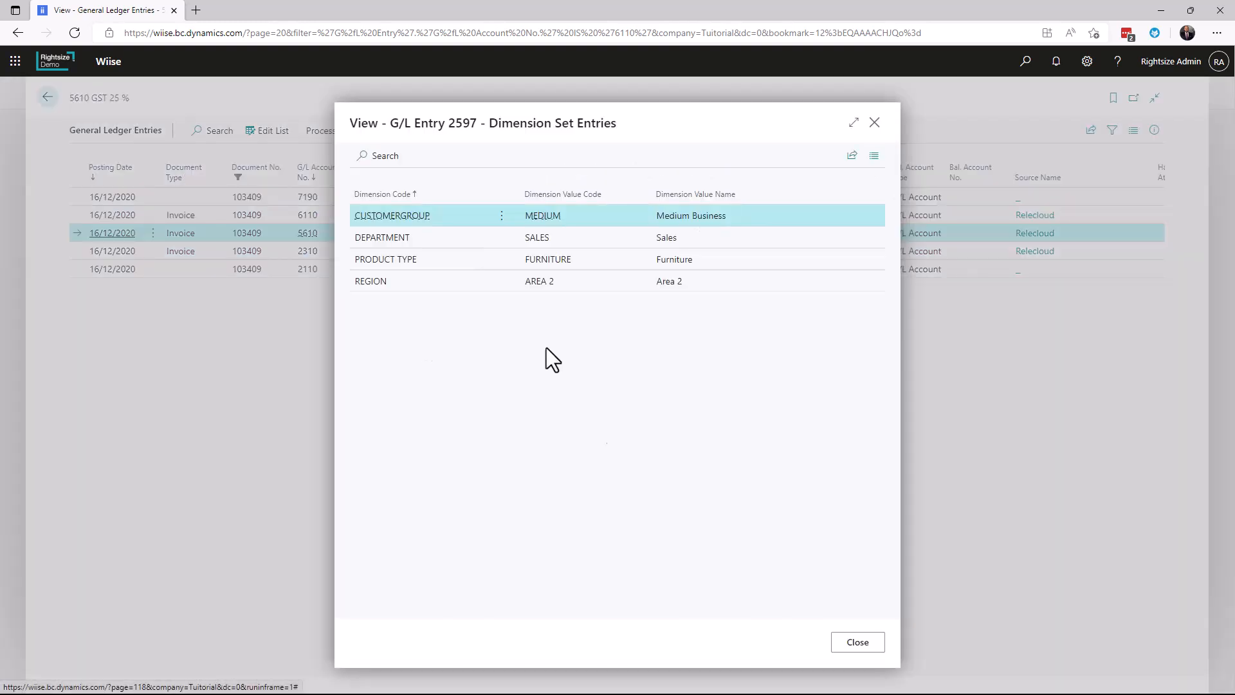
left_click(857, 642)
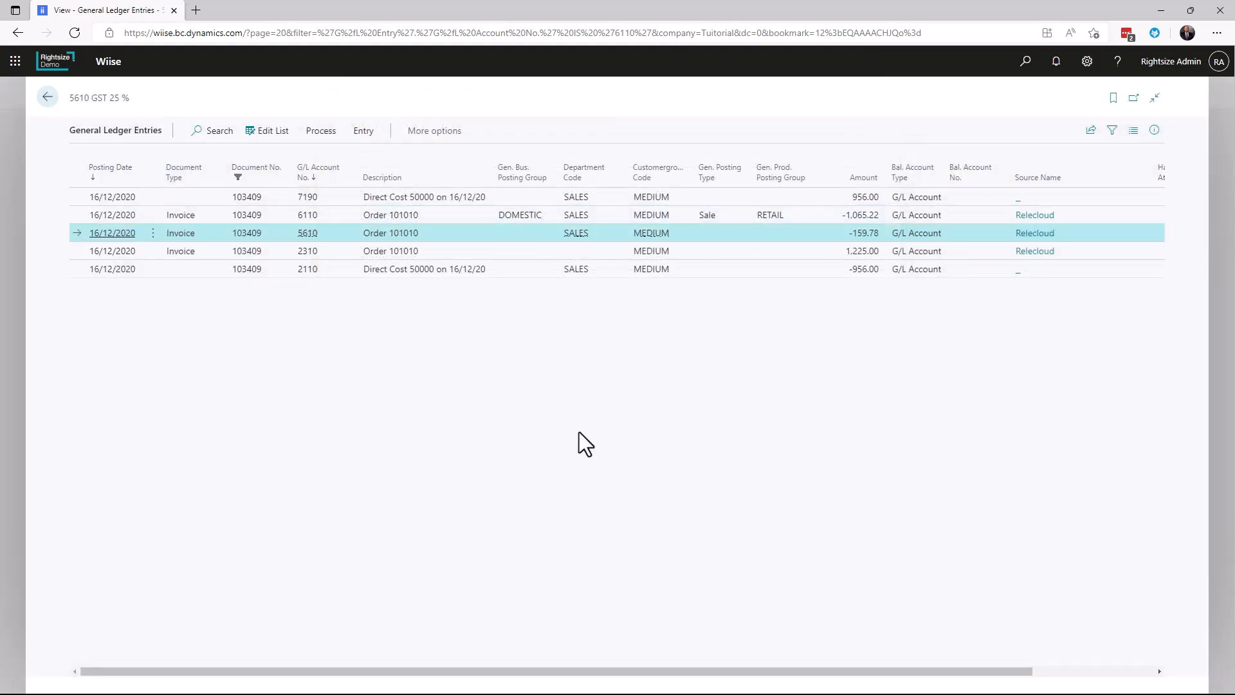